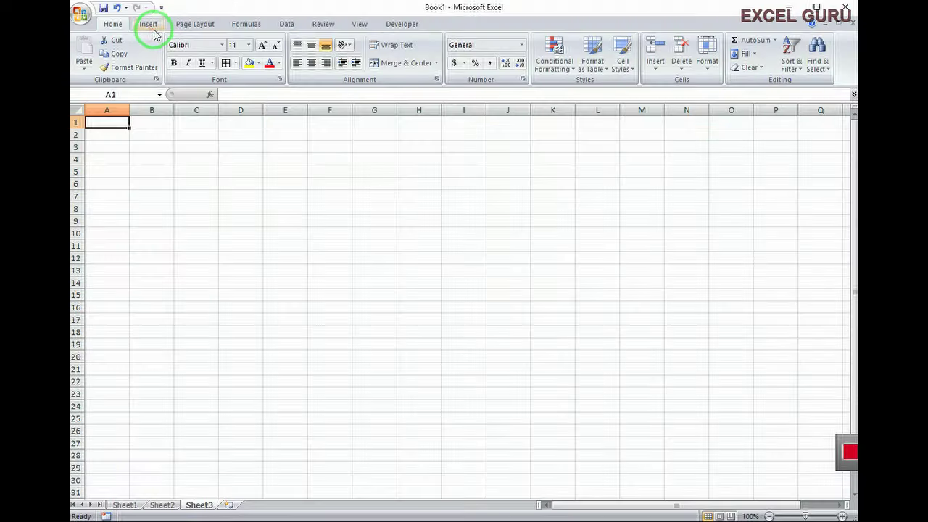
Switch the ribbon to the Insert tab to reach the table and chart commands
click(152, 26)
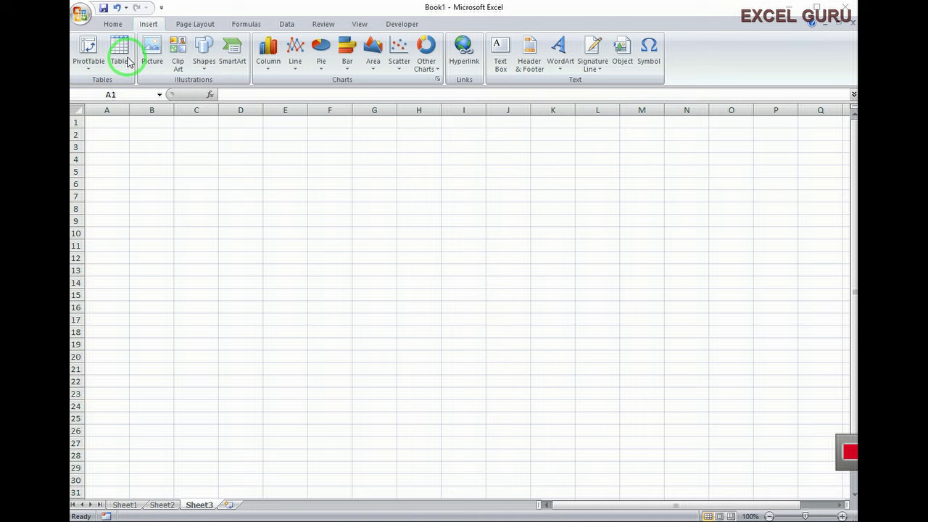
Select the empty range C8:J15 and start creating a table from it
drag(196, 208, 457, 288)
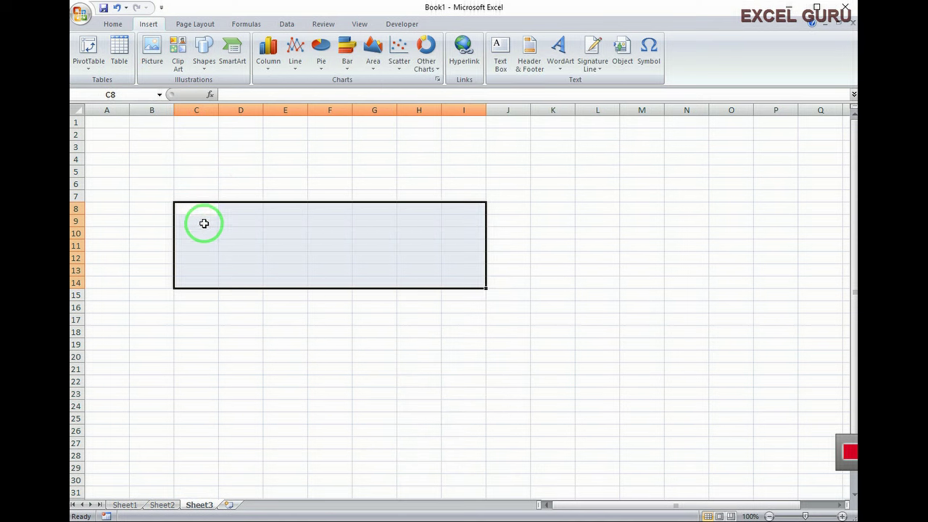
click(197, 345)
drag(193, 207, 510, 300)
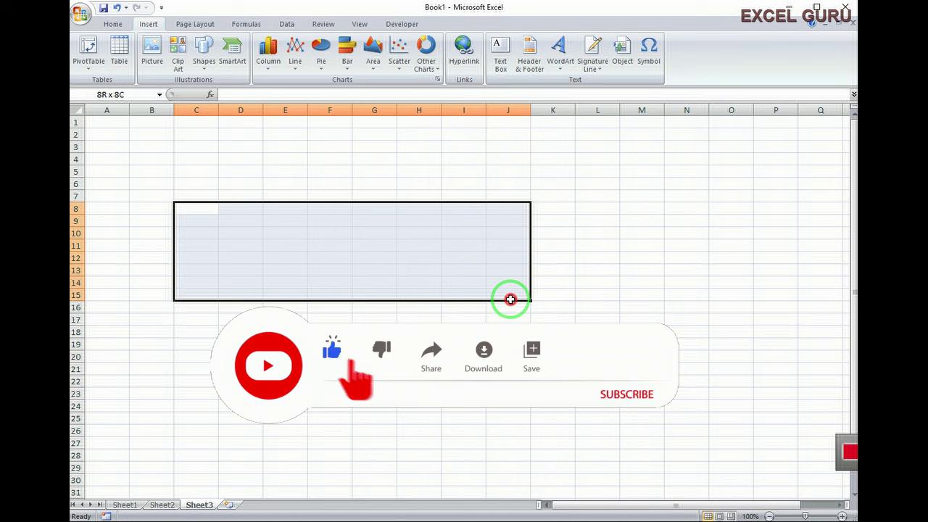
drag(510, 299, 511, 299)
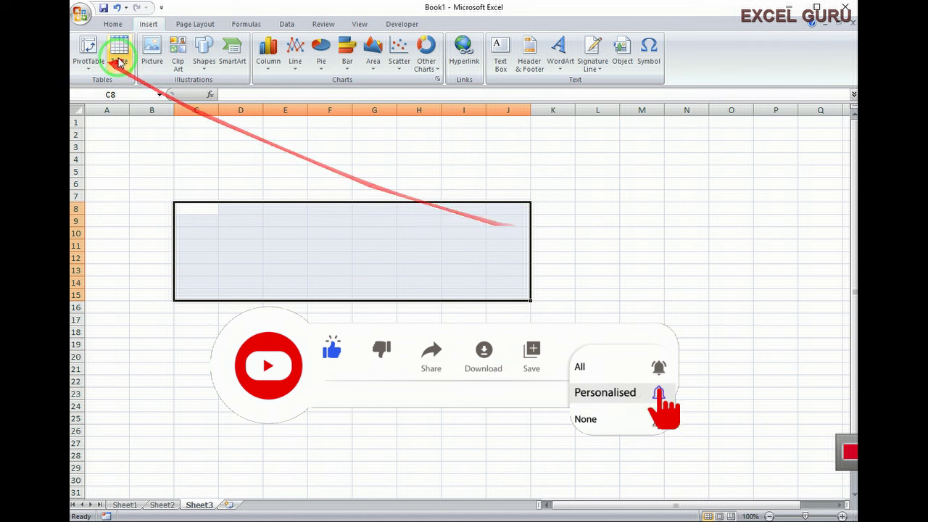
click(120, 52)
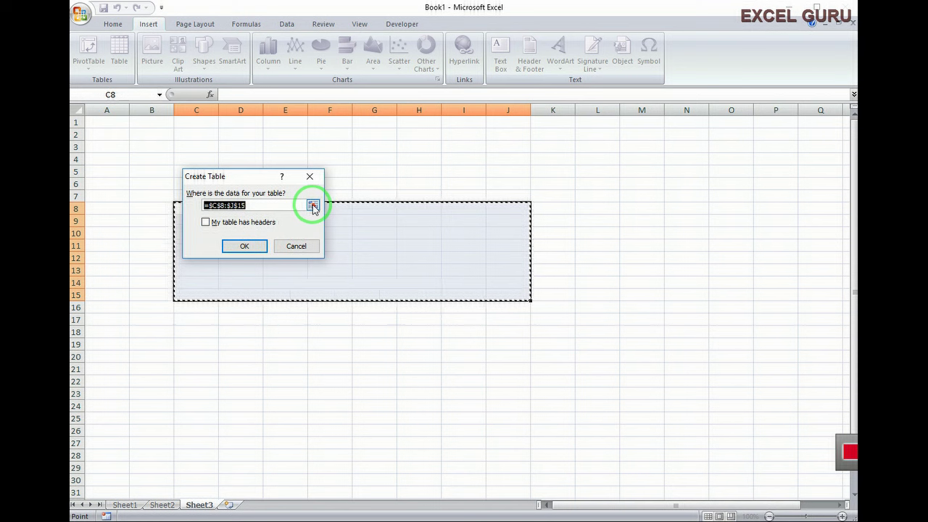
Widen the table range to $C$8:$M$29, mark the first row as headers, and create Table1
click(313, 206)
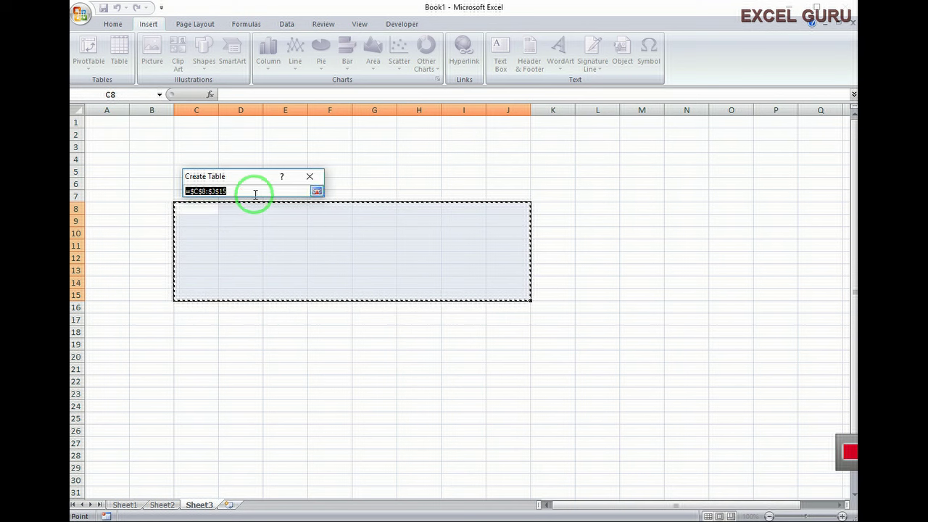
click(181, 191)
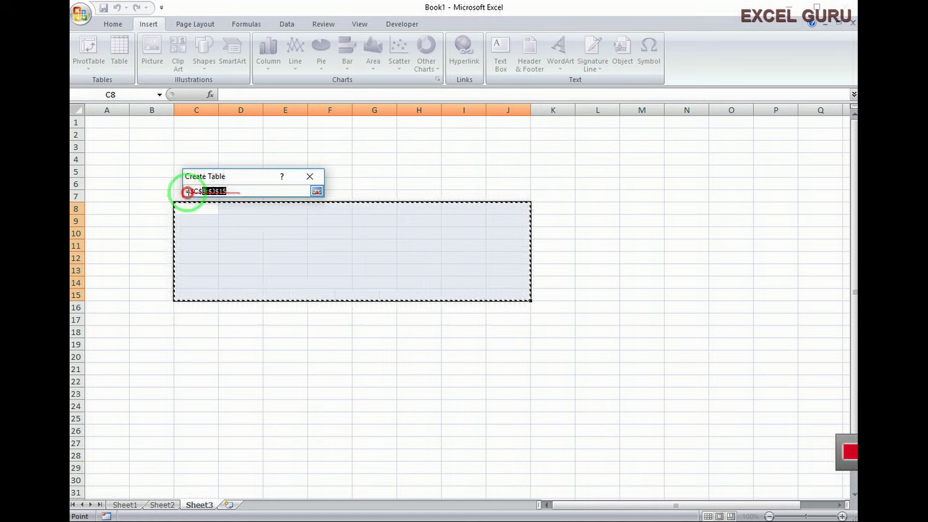
mouse_move(182, 209)
mouse_down()
mouse_move(610, 425)
mouse_move(643, 467)
mouse_up()
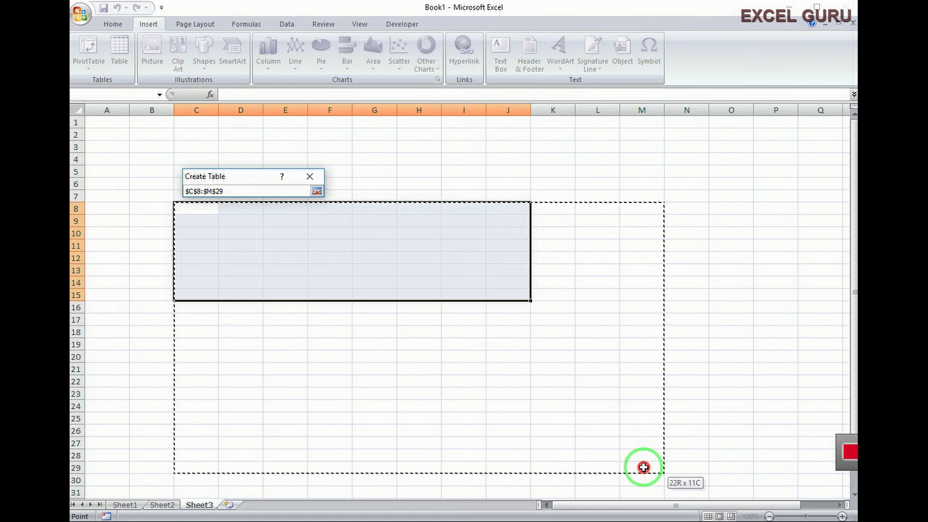
drag(643, 467, 643, 467)
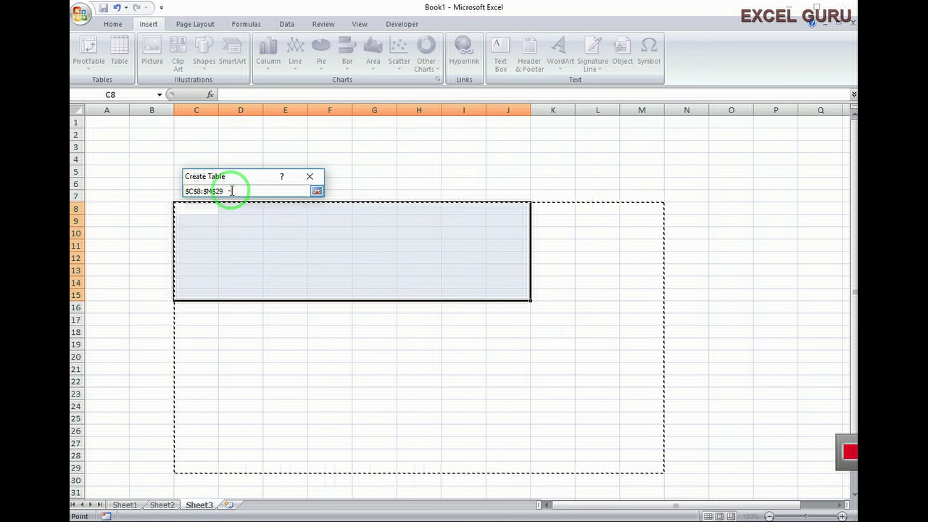
click(235, 191)
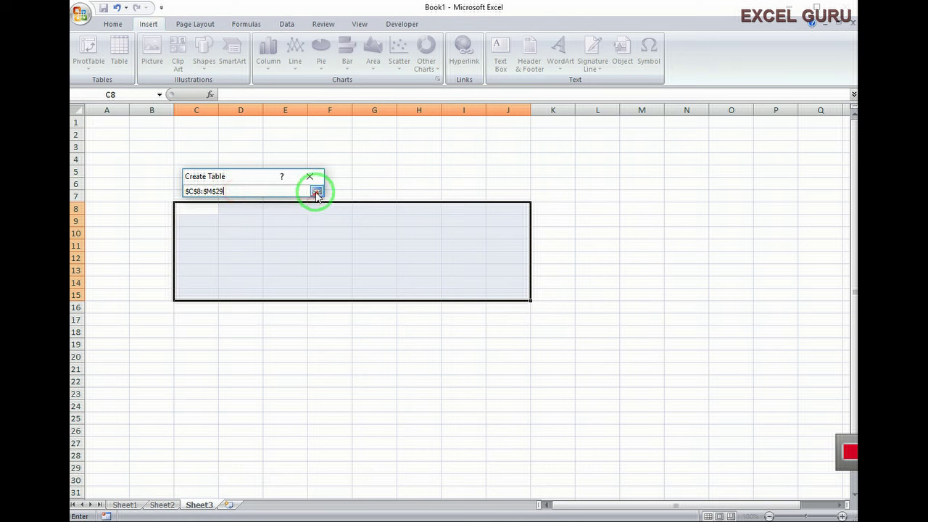
click(316, 191)
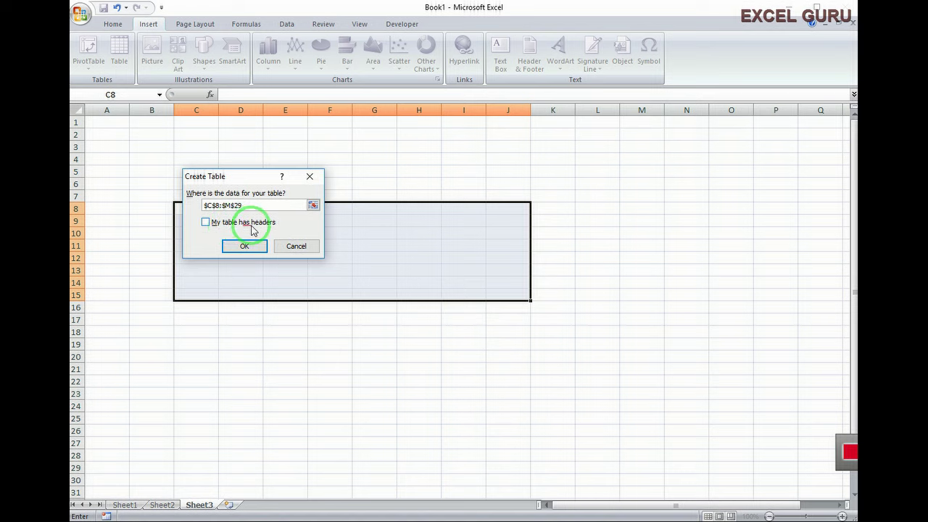
click(208, 224)
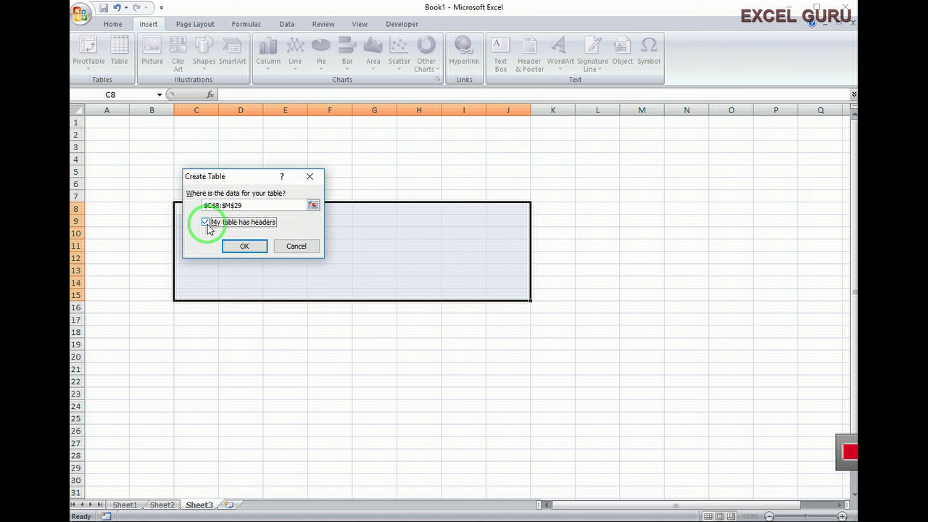
click(245, 247)
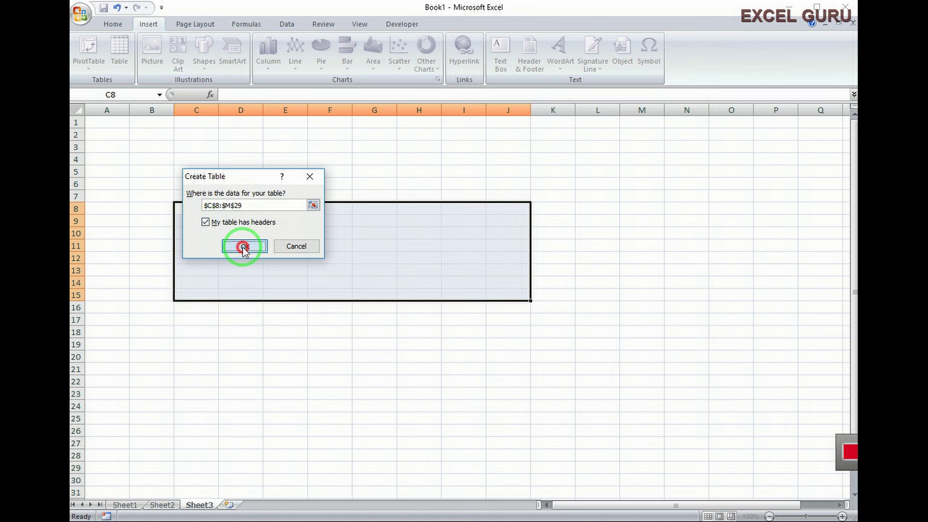
click(519, 345)
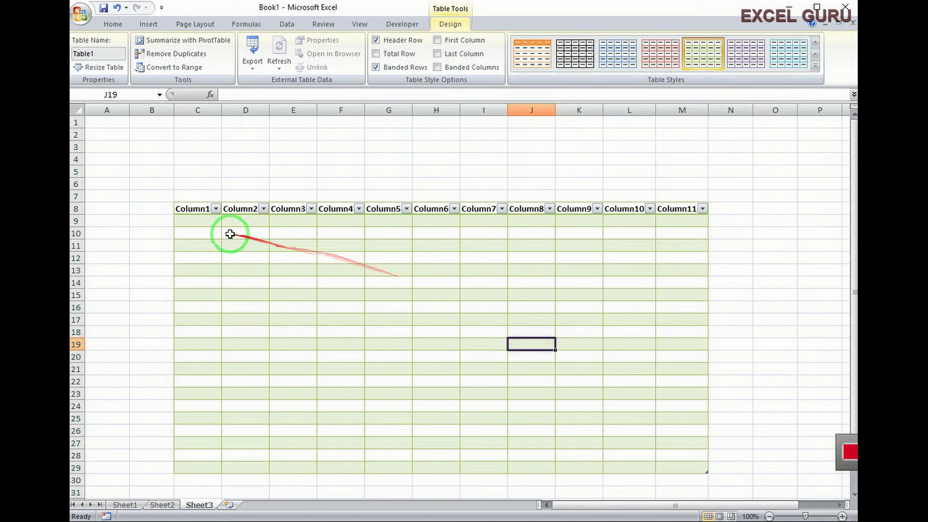
Rename the Column1 and Column2 headers to sr and name
click(206, 224)
click(234, 266)
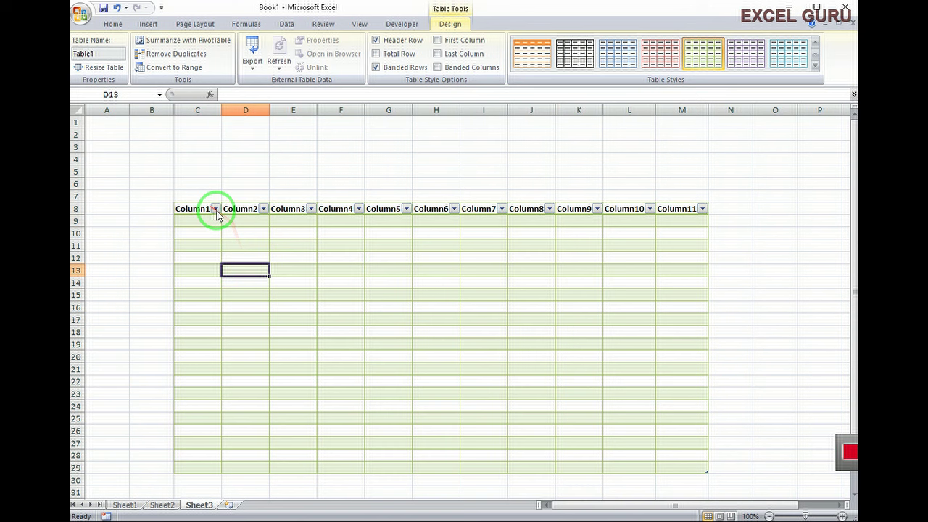
click(215, 208)
click(325, 290)
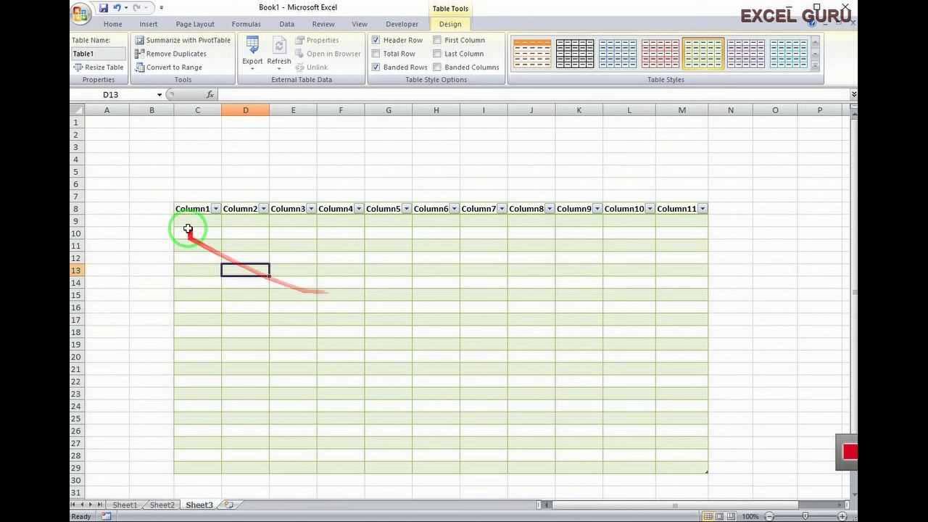
double_click(197, 211)
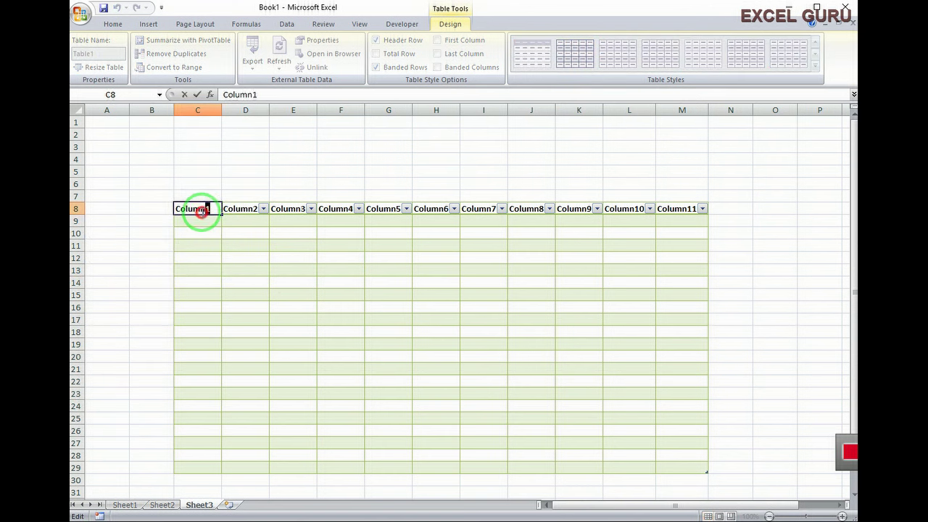
drag(201, 212, 134, 208)
text(sr)
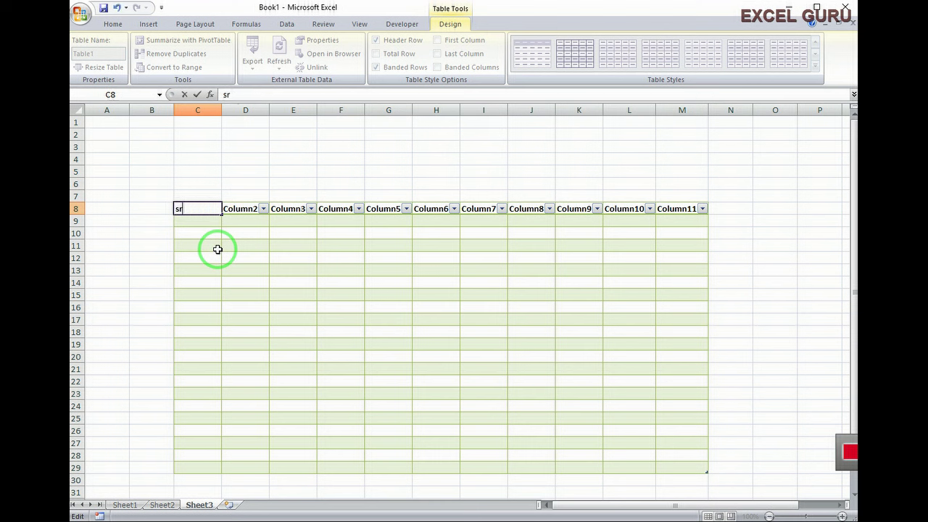
click(152, 283)
click(245, 209)
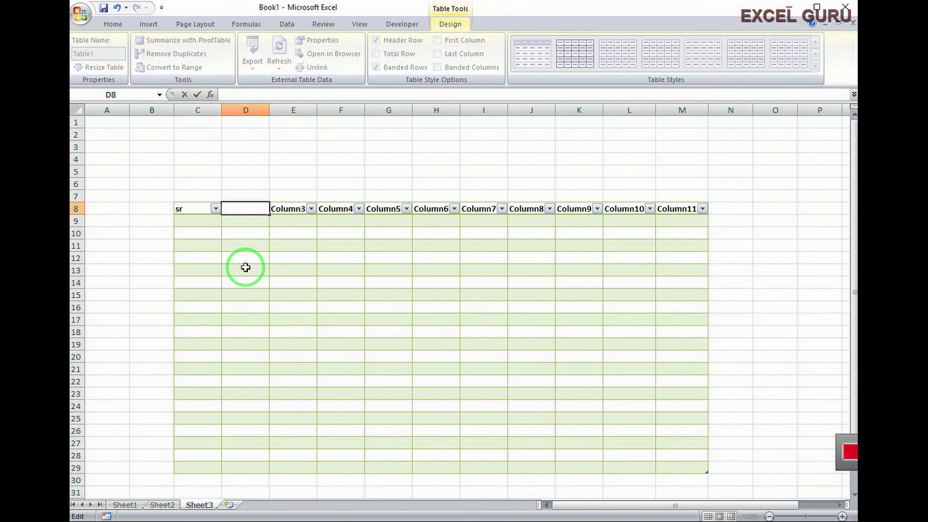
text(name)
click(341, 294)
Rename the next three headers to class, marks and precentage
click(292, 208)
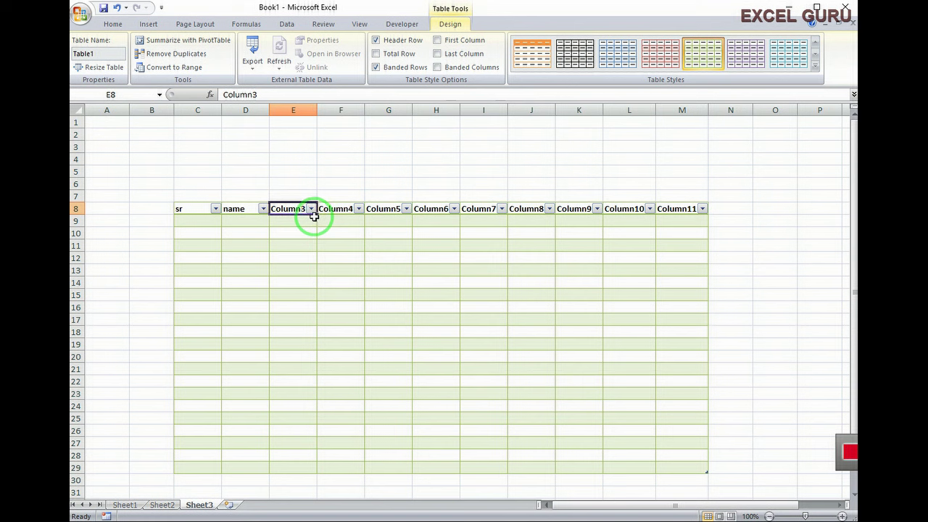
text(class)
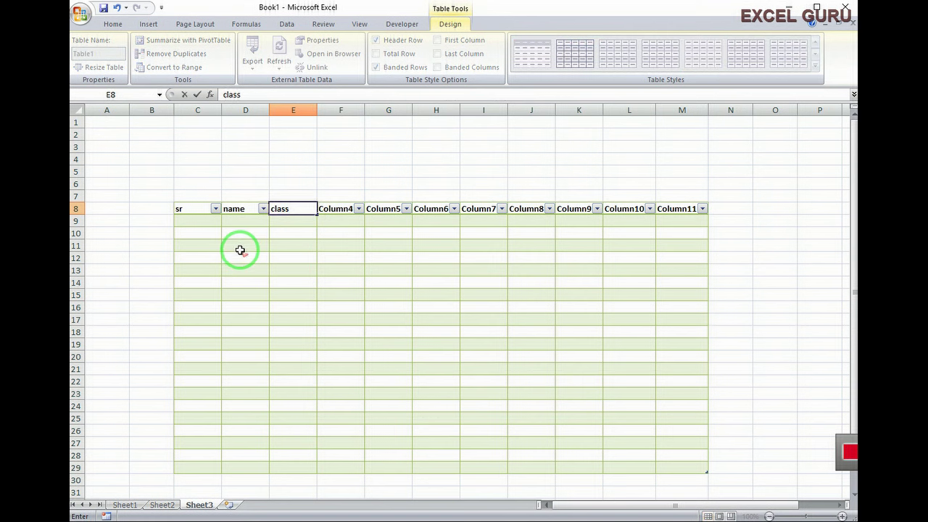
click(287, 238)
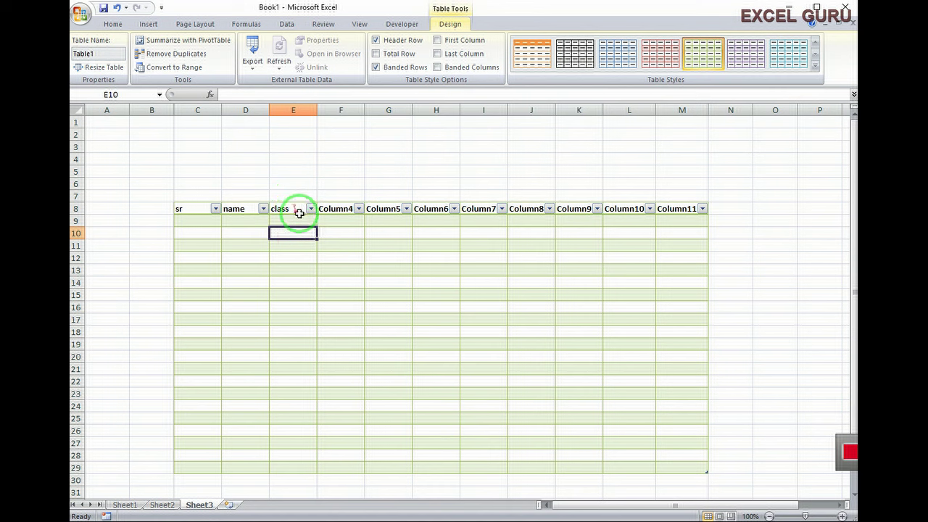
click(339, 210)
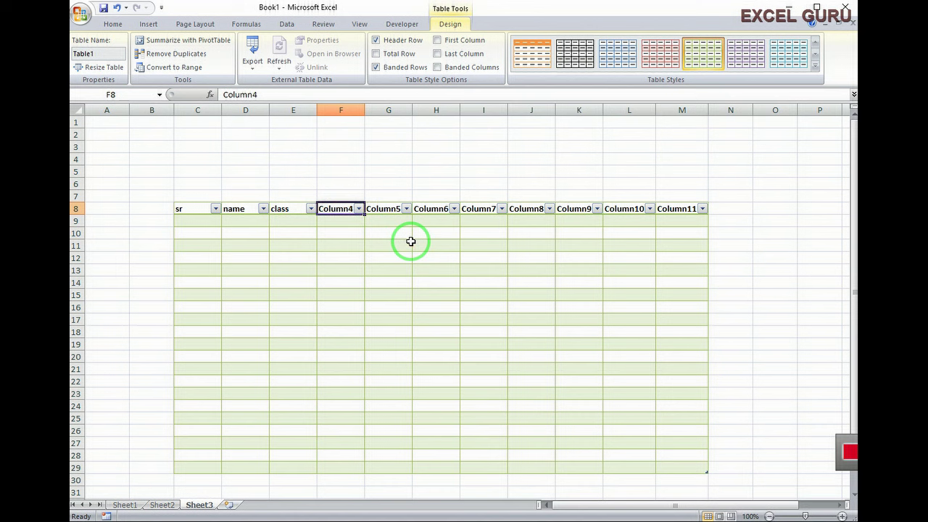
text(marks)
key(Tab)
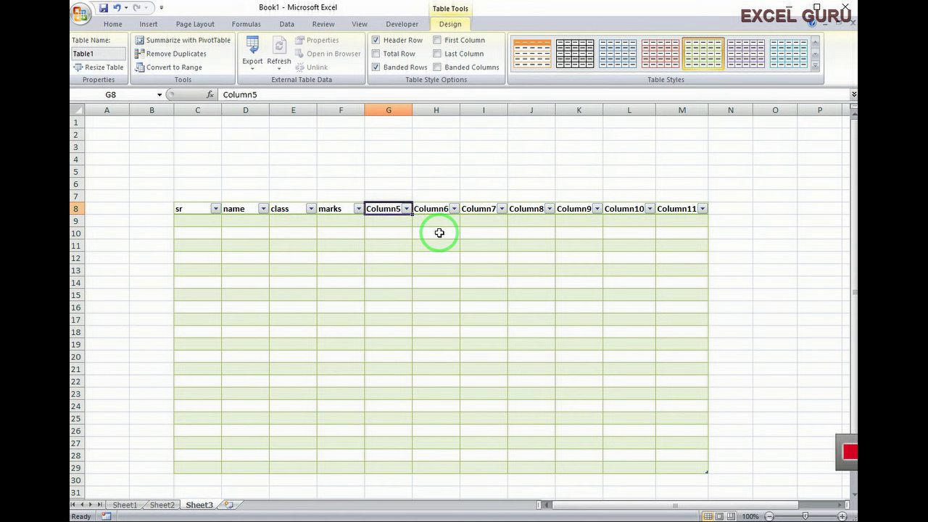
text(precentage)
key(Return)
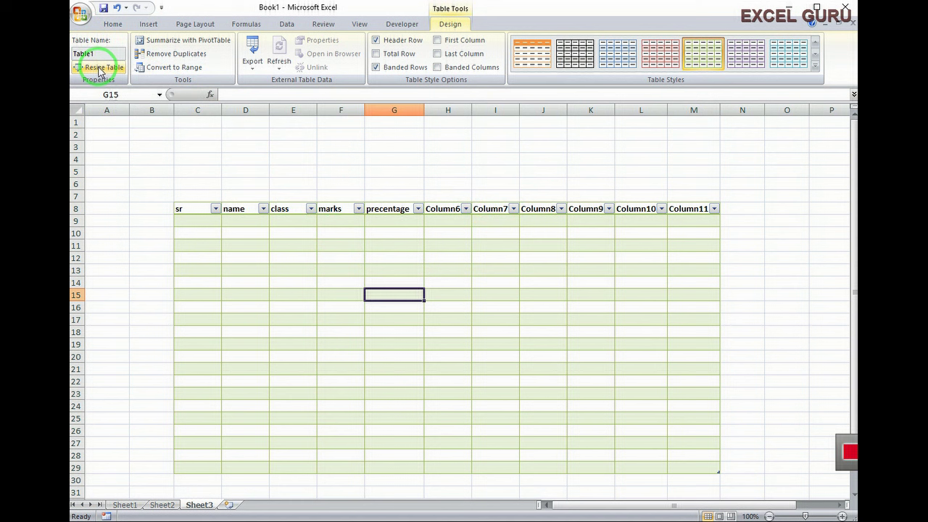
Resize Table1 to $C$8:$G$29 so it keeps only columns C through G
click(99, 68)
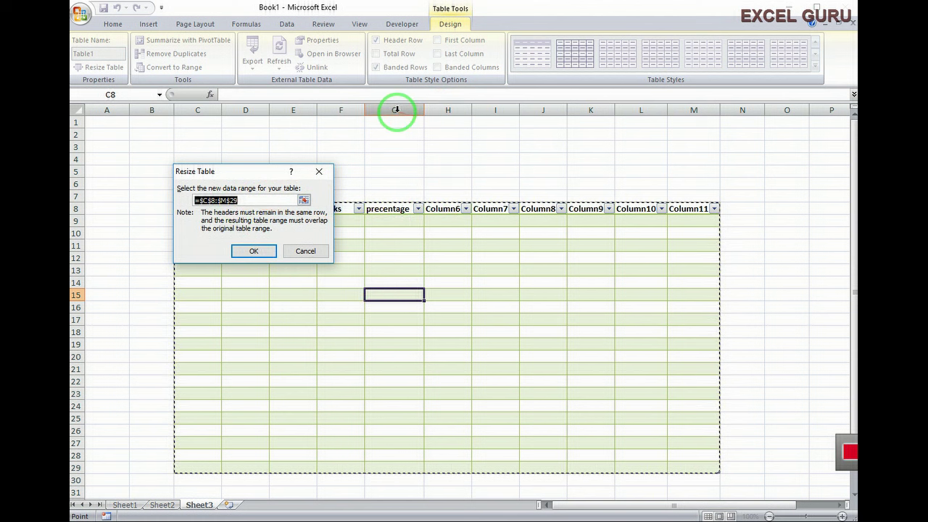
click(227, 199)
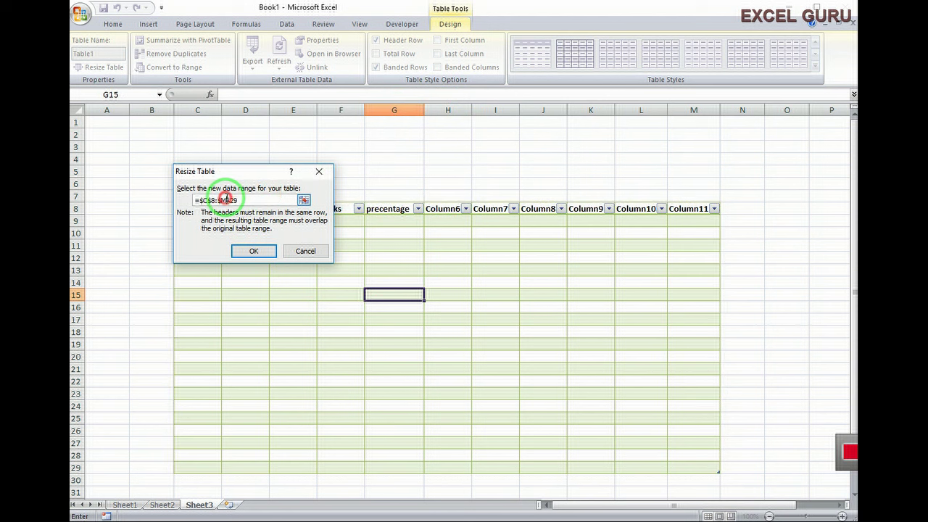
drag(221, 199, 227, 199)
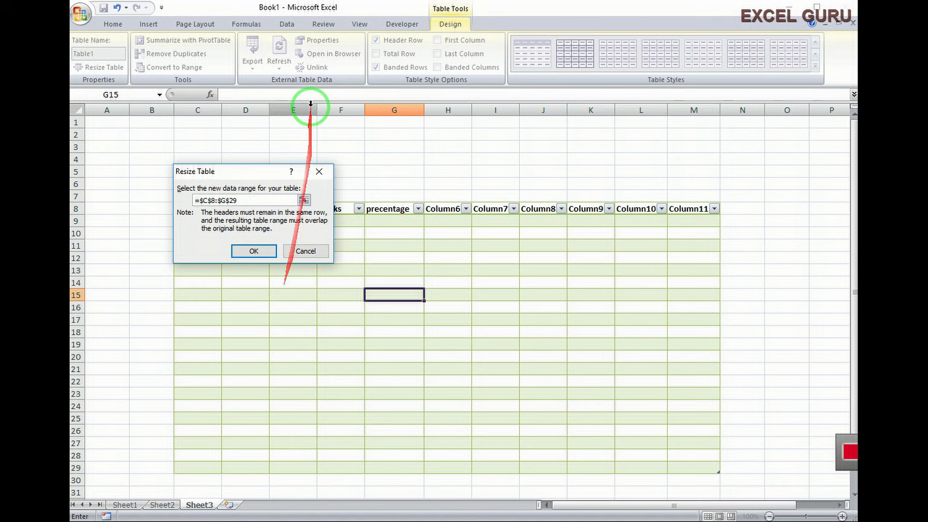
click(246, 251)
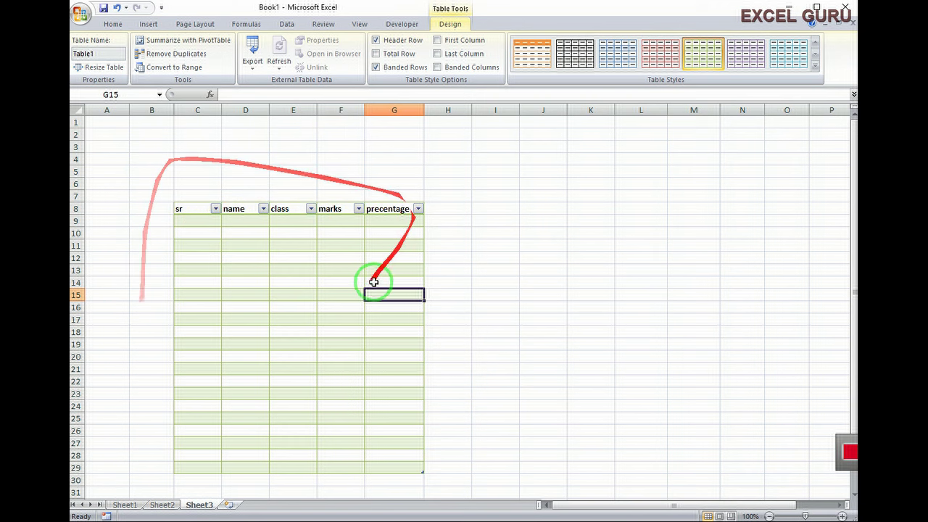
click(111, 71)
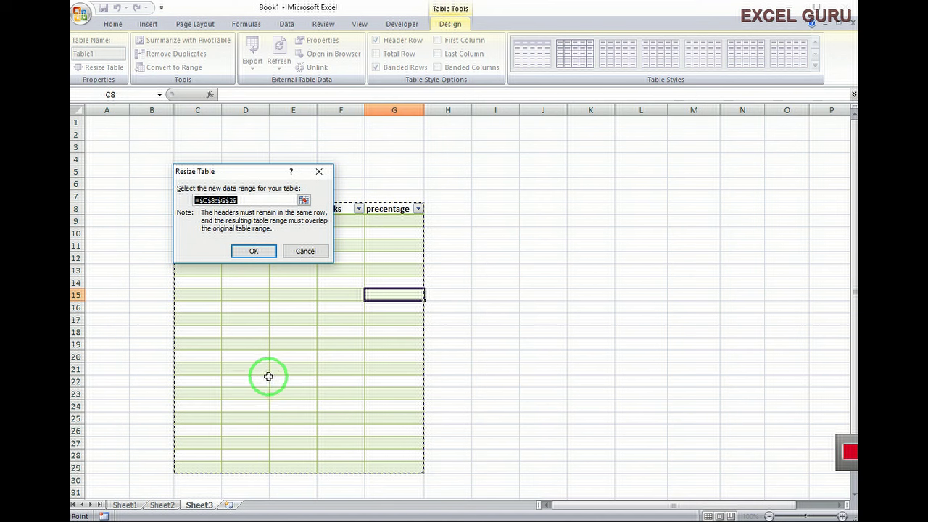
click(265, 251)
Enter 1 and 2 in C9:C10 and fill the sr series down to 21 in C29
text(1)
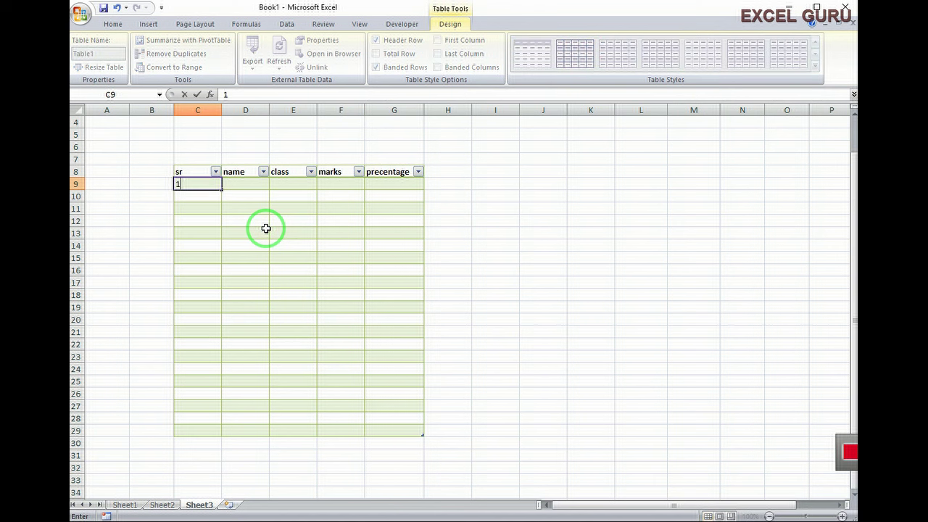
key(Return)
text(2)
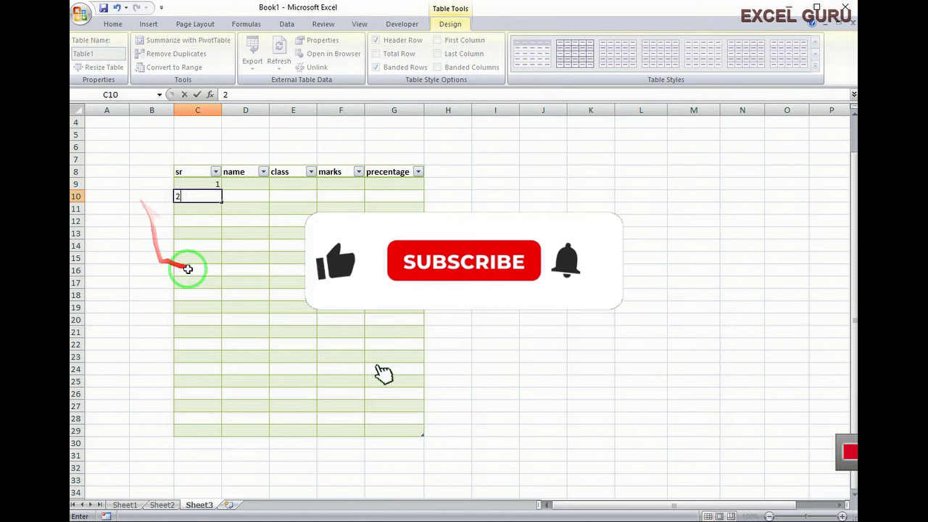
click(194, 269)
click(208, 186)
drag(208, 186, 216, 203)
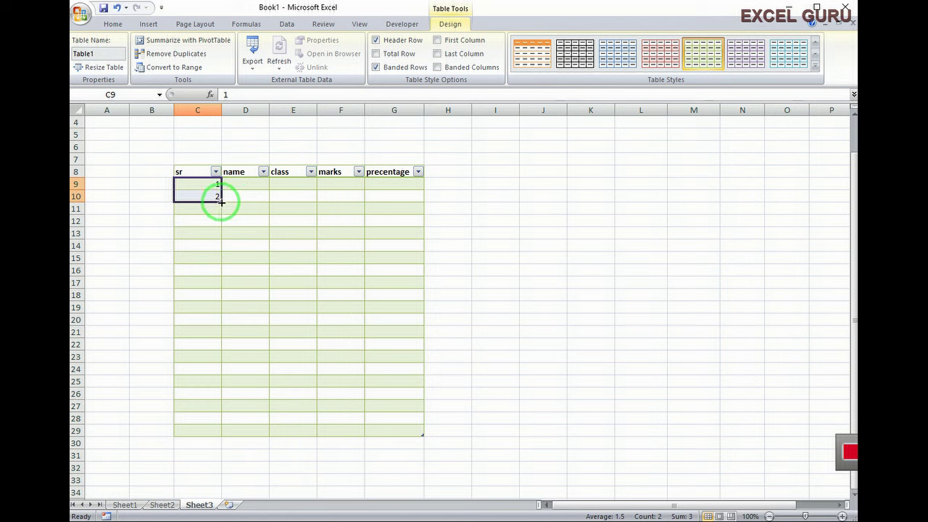
drag(221, 202, 231, 435)
click(185, 454)
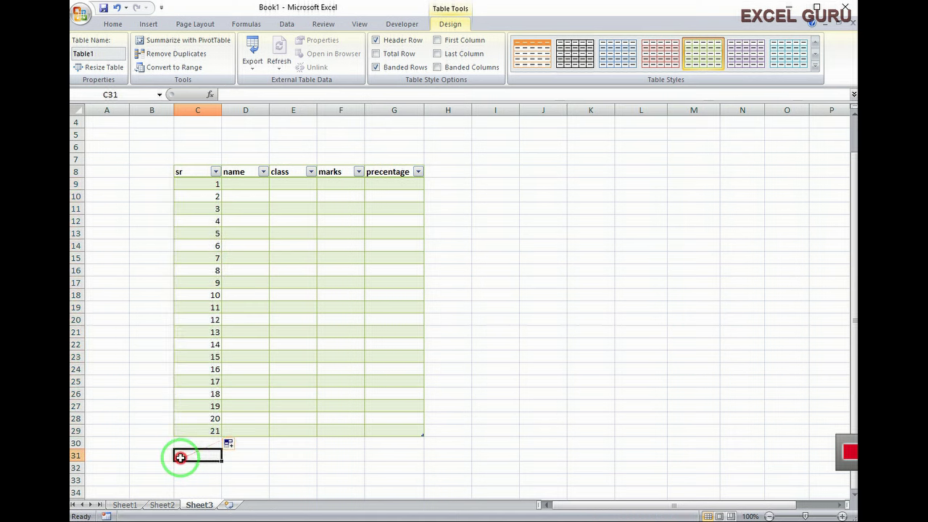
scroll(229, 447, down, 1)
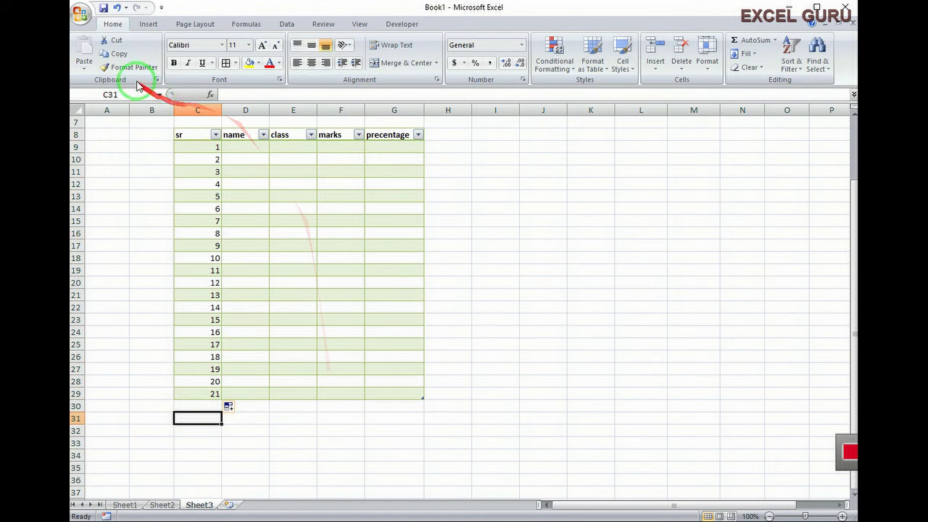
click(328, 431)
click(217, 404)
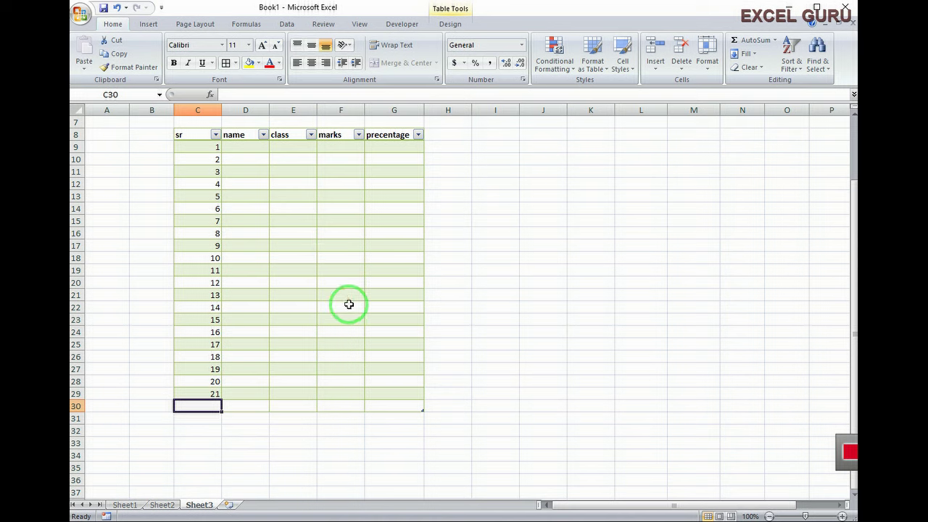
scroll(348, 304, up, 2)
click(466, 269)
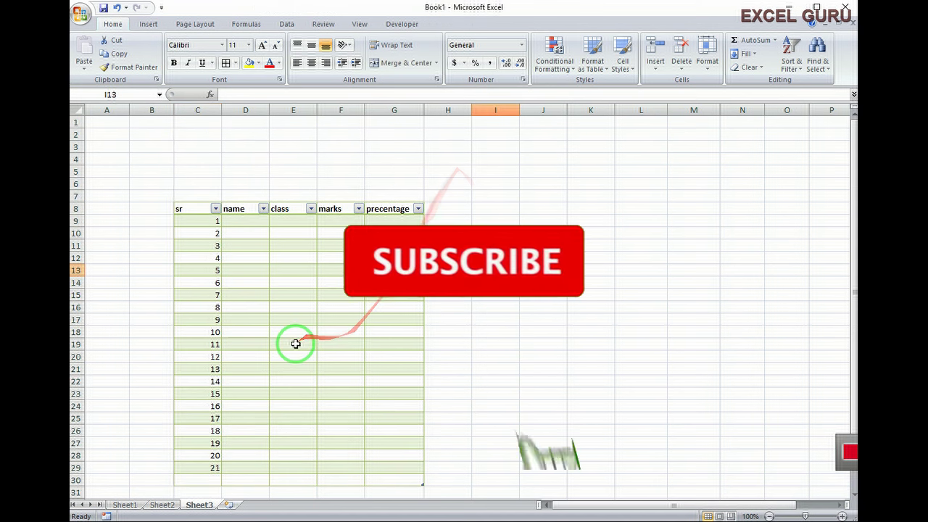
drag(192, 208, 363, 367)
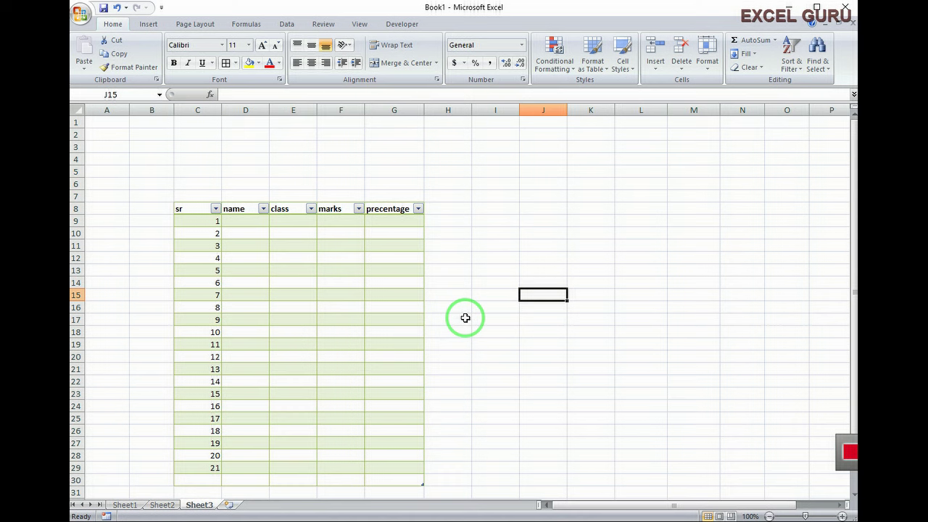
click(346, 306)
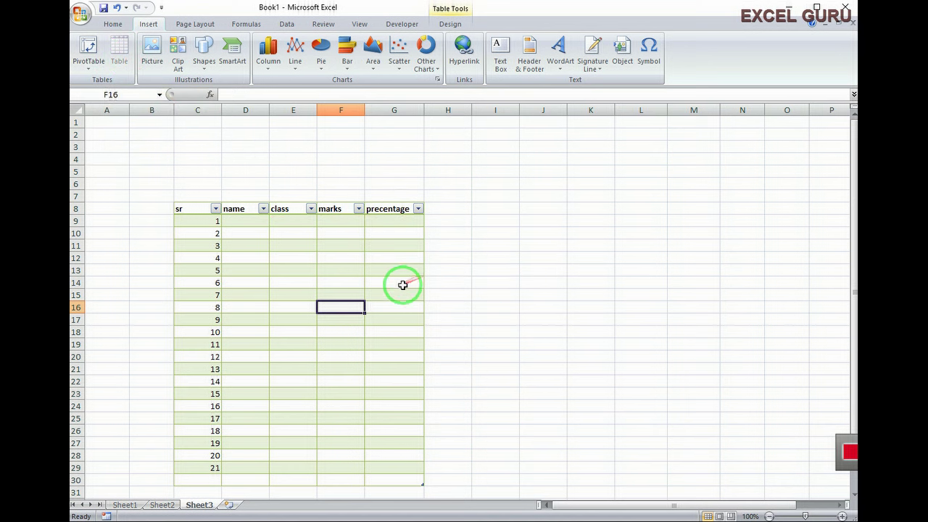
click(555, 284)
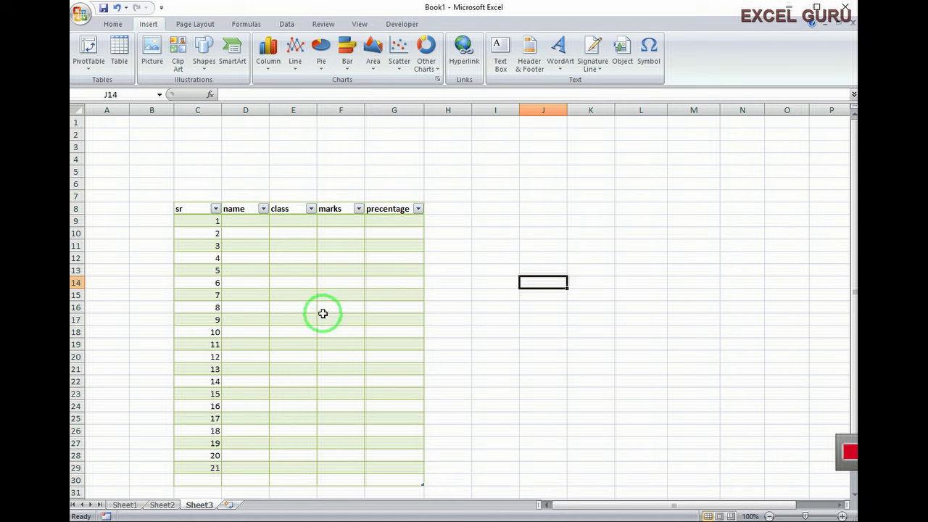
click(282, 304)
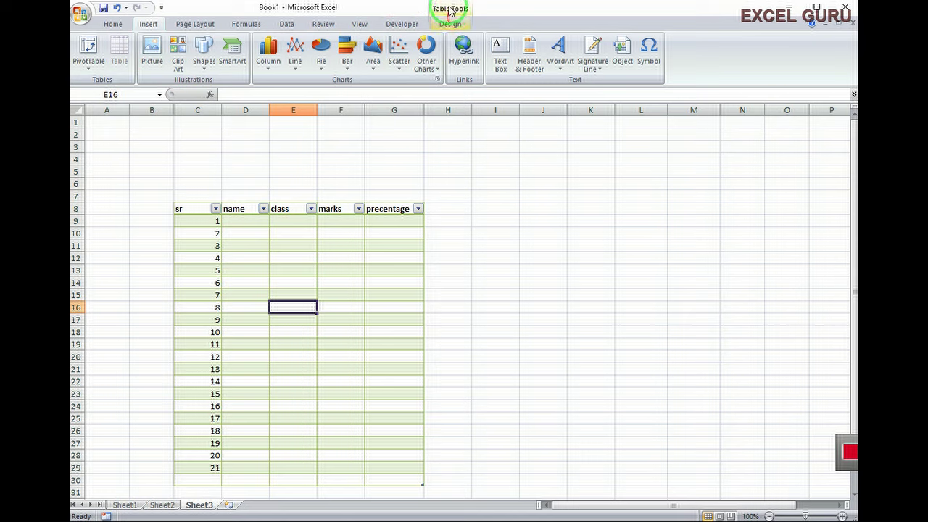
Show Table1's design options, then move from D11 across cells into the following table rows
click(448, 22)
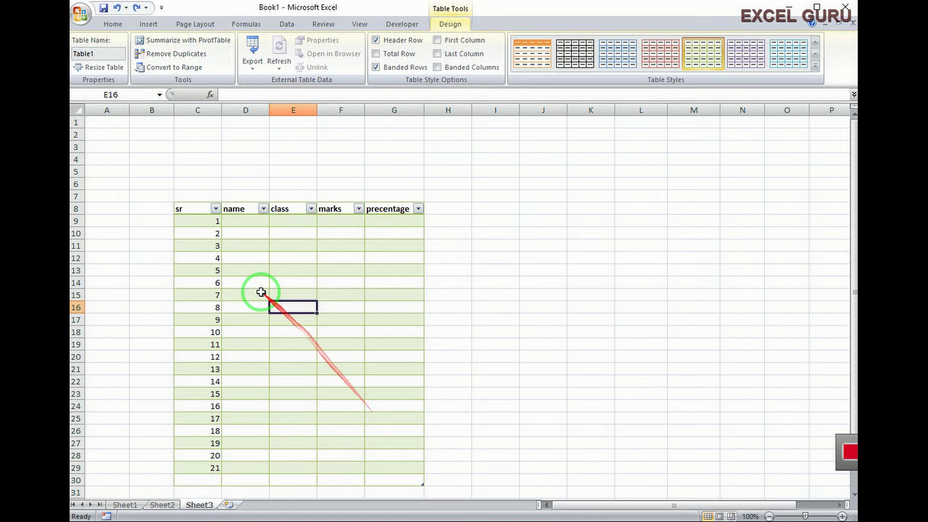
click(249, 246)
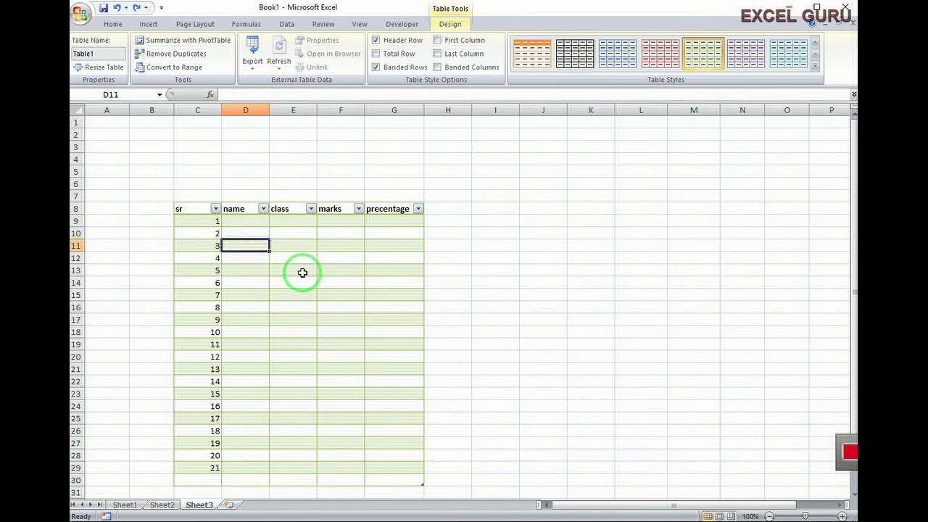
key(Tab)
key(Tab)
key(Tab)
key(Tab)
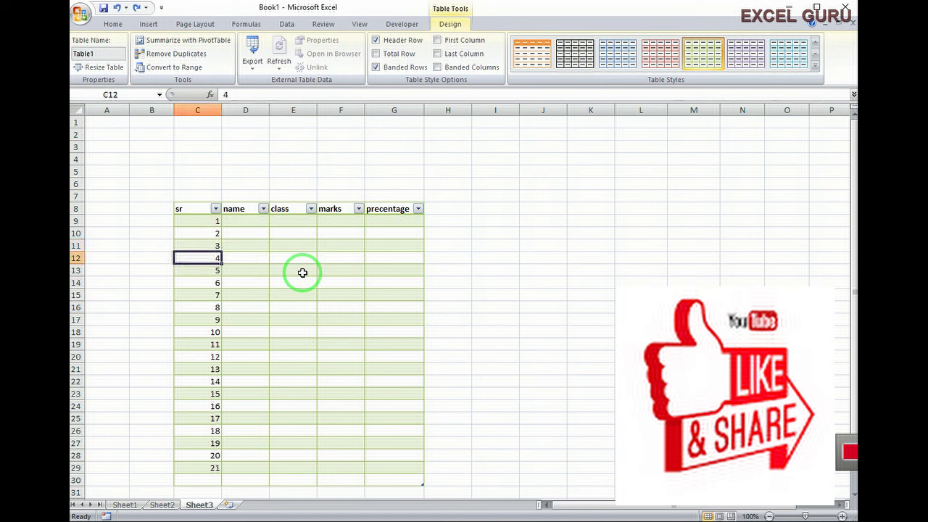
key(Tab)
key(Tab)
key(Tab)
key(Tab)
key(Tab)
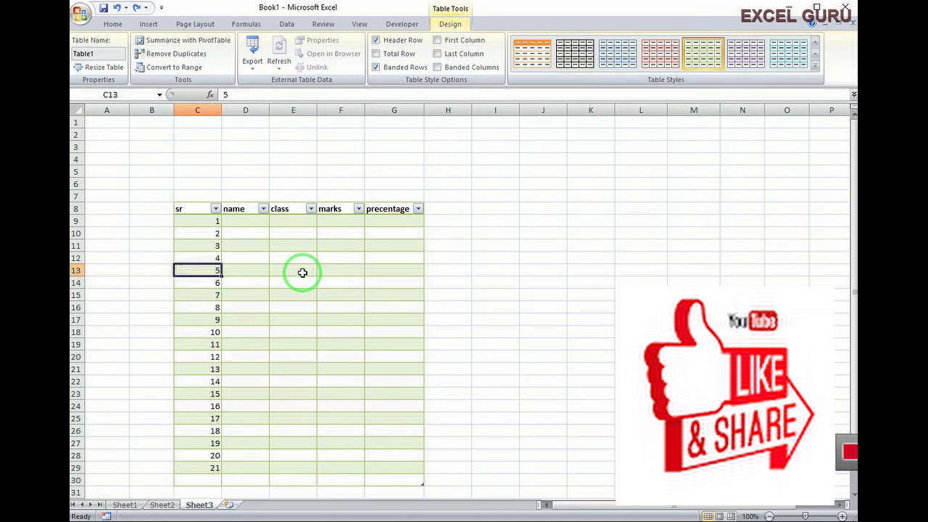
key(Tab)
key(Tab)
key(Tab)
key(Tab)
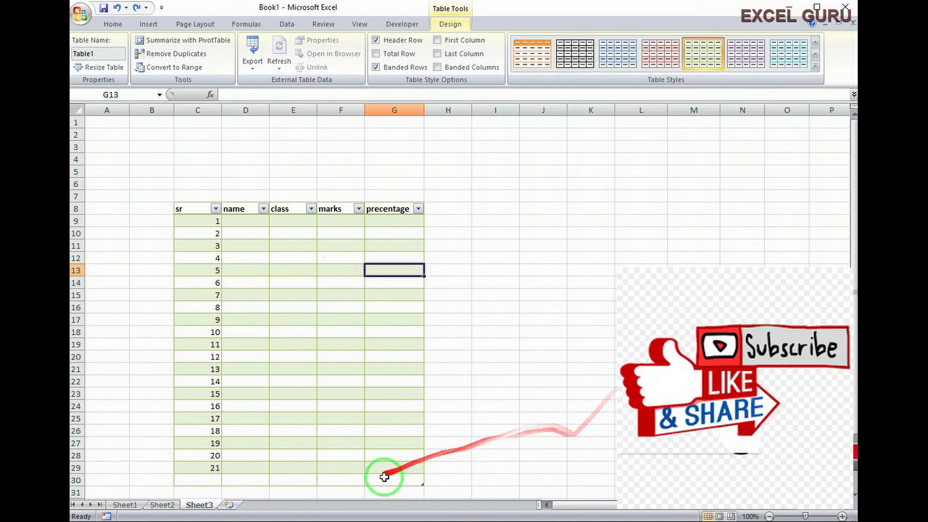
Append new rows to the bottom of Table1 so it extends to row 31
scroll(385, 465, down, 2)
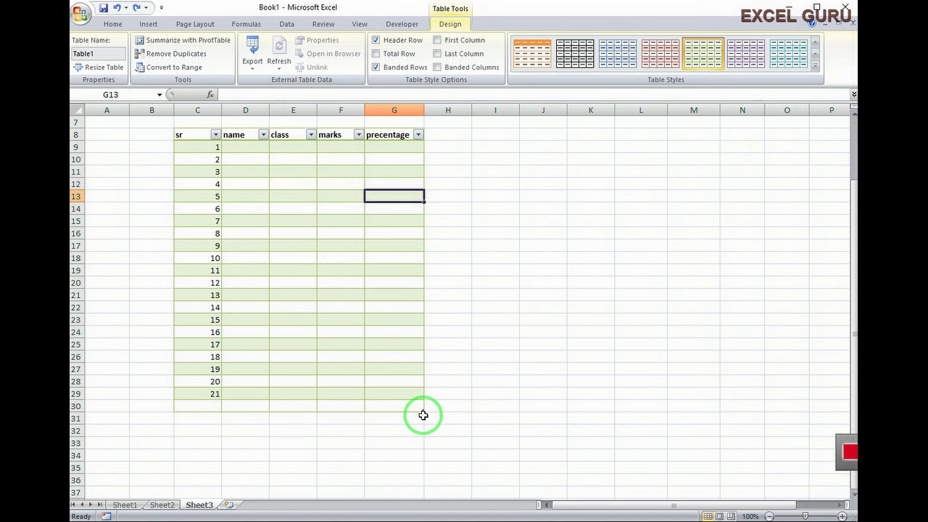
mouse_move(423, 409)
mouse_down()
mouse_move(485, 389)
mouse_move(411, 417)
mouse_up()
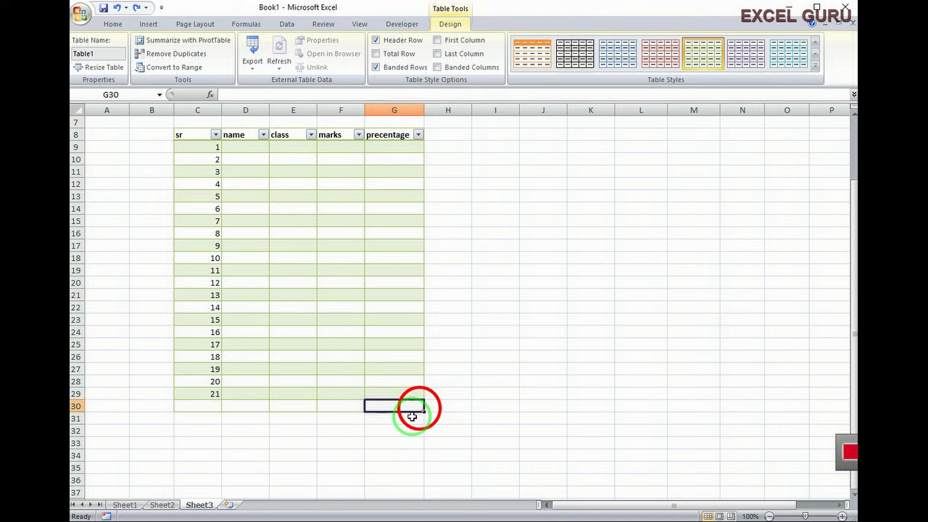
key(Tab)
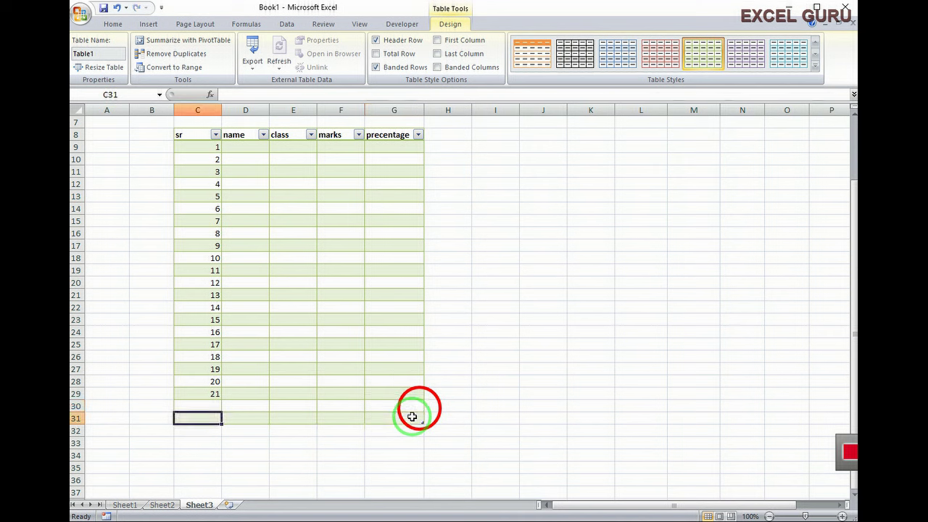
mouse_move(408, 412)
mouse_down()
mouse_move(381, 429)
mouse_move(290, 426)
mouse_up()
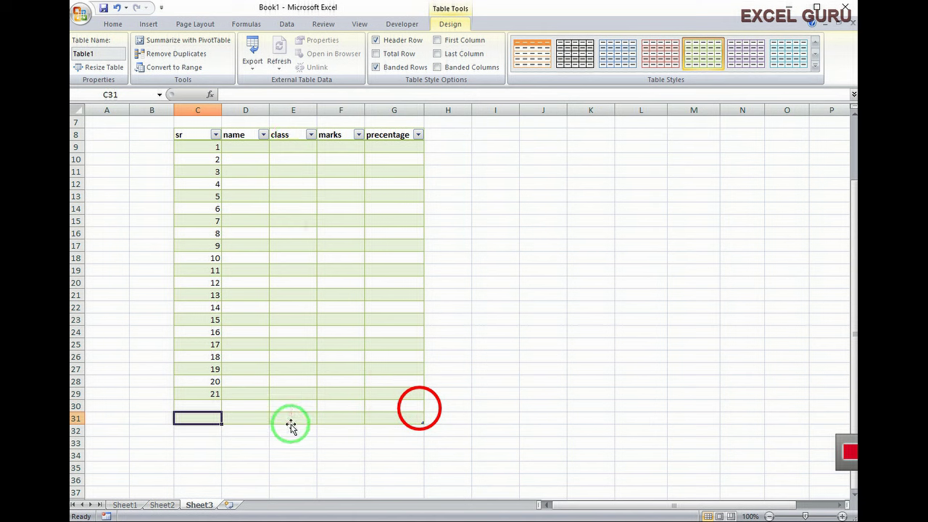
click(401, 332)
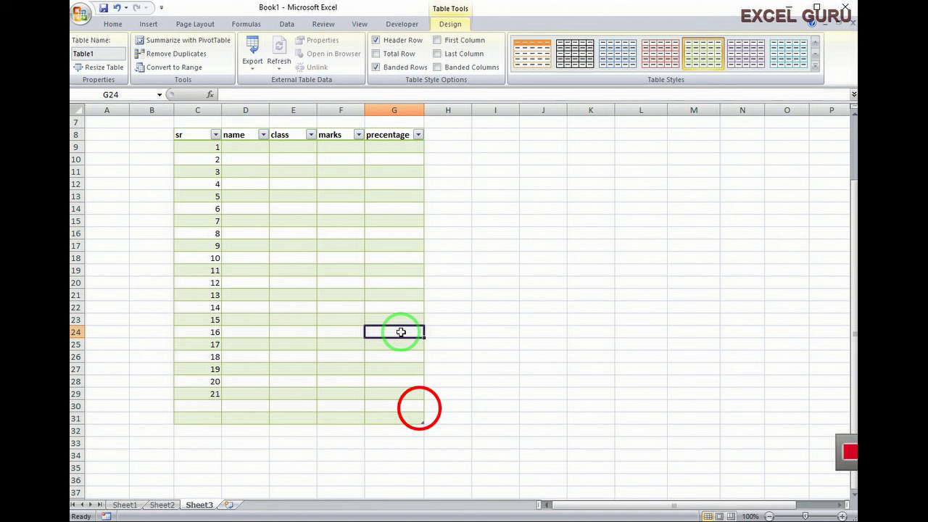
key(Tab)
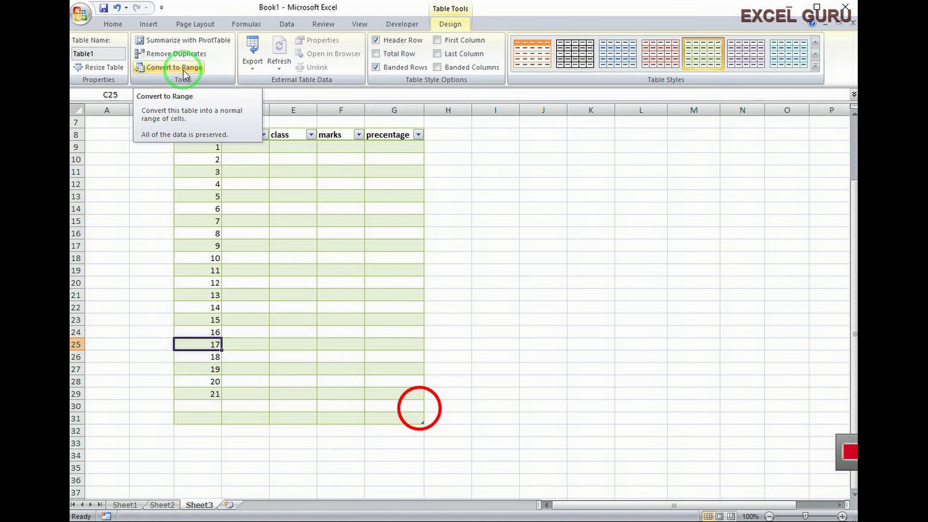
click(184, 71)
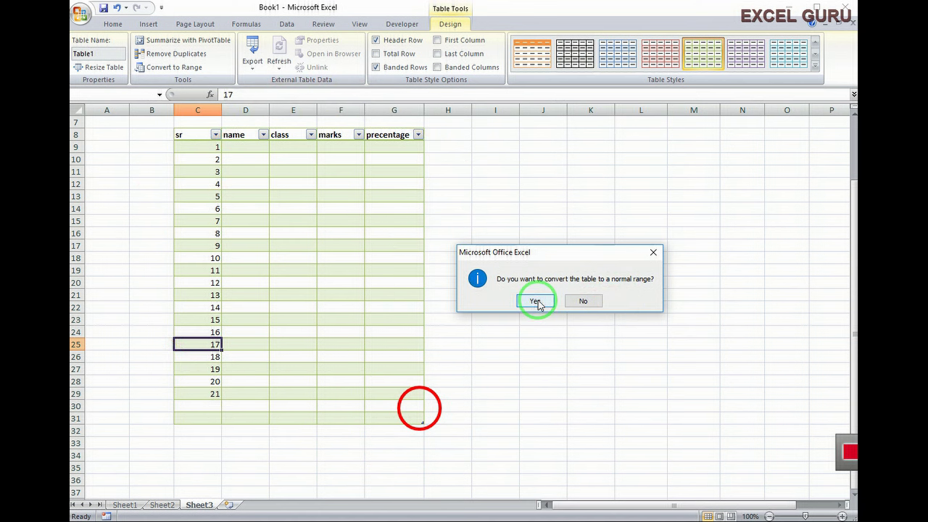
click(537, 301)
click(409, 233)
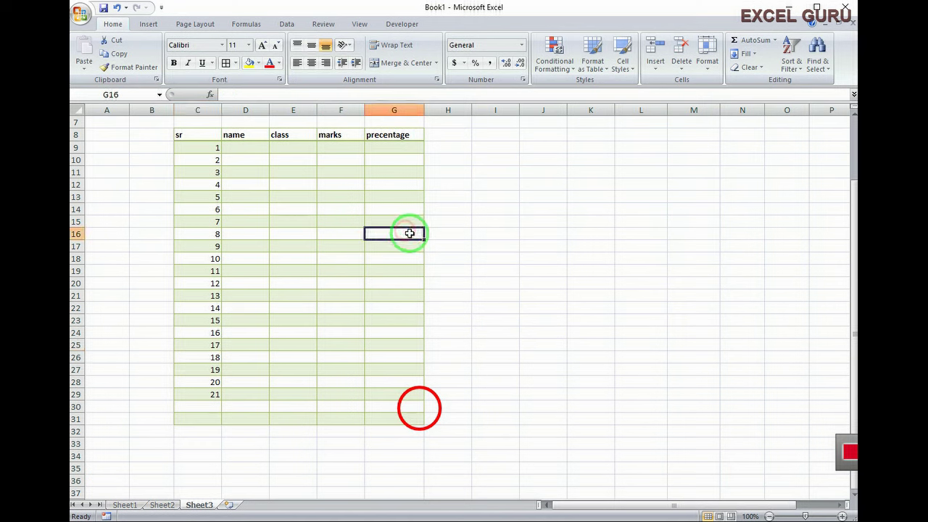
key(Right)
key(Right)
key(Right)
key(Right)
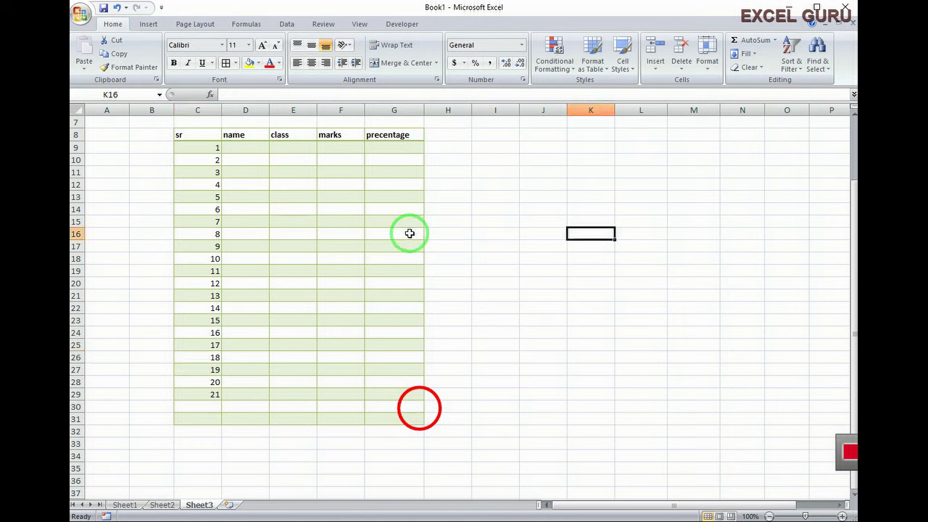
click(405, 418)
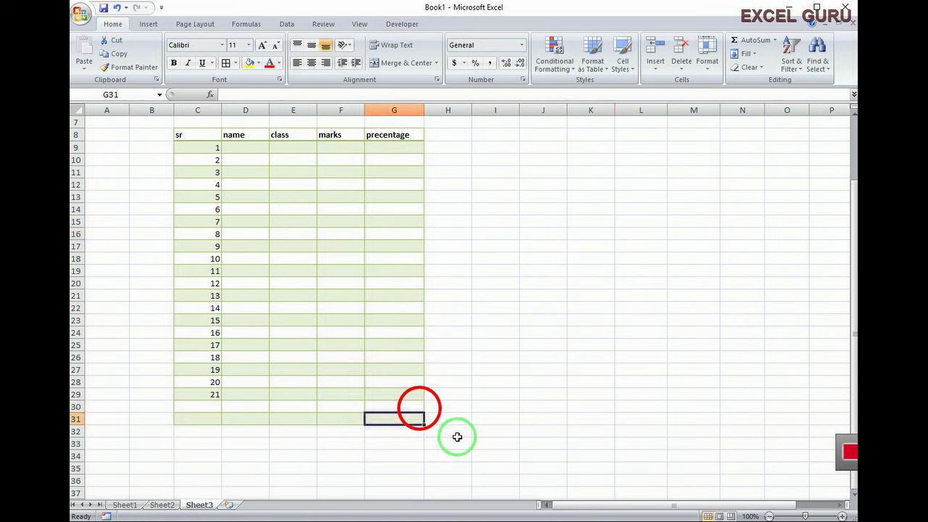
key(Right)
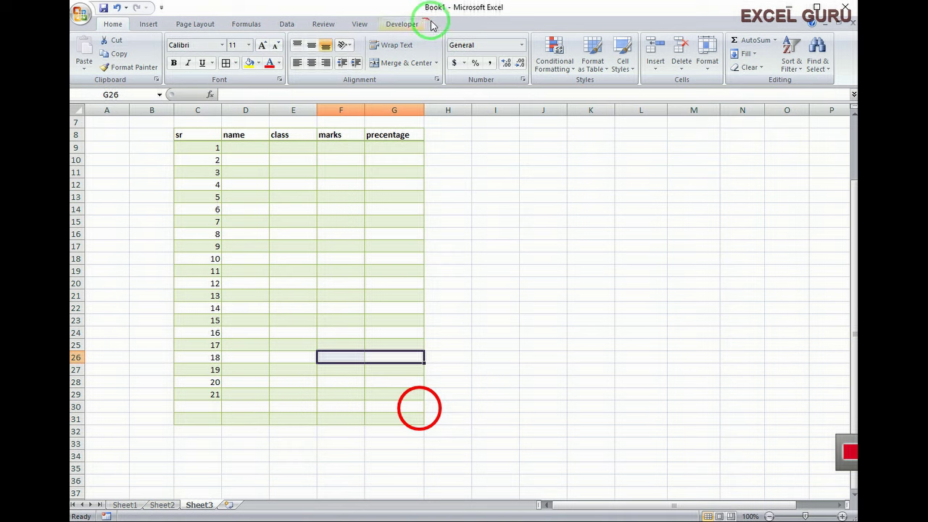
click(299, 221)
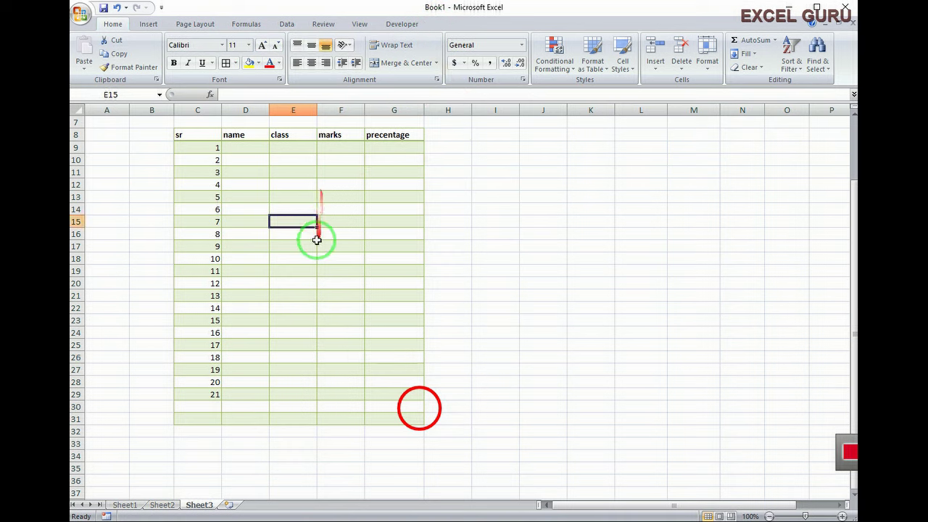
Visit the Insert tab, then bring up the Table Design options for Table1
click(145, 23)
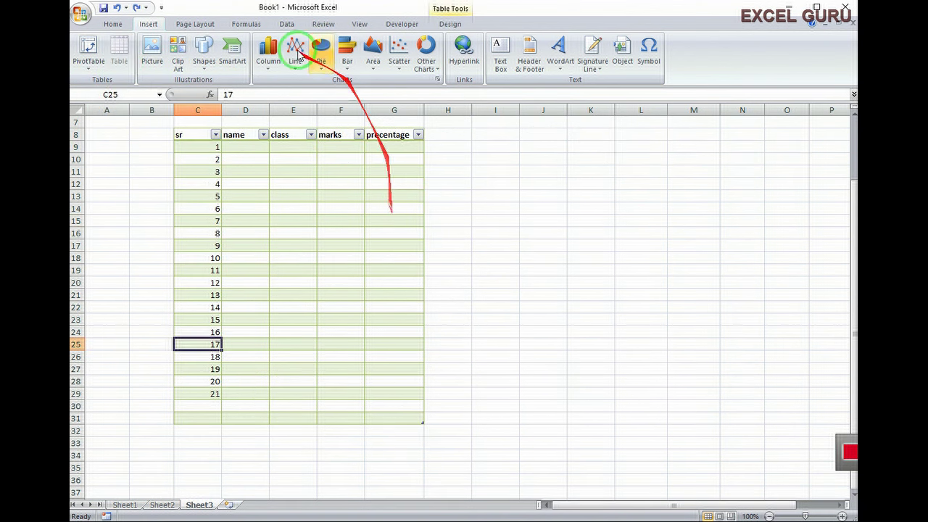
click(450, 23)
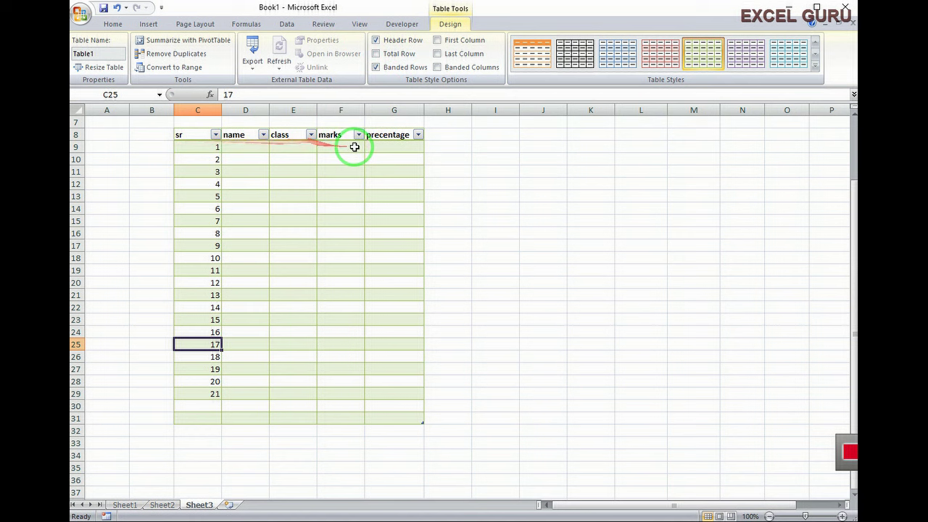
Toggle Header Row off and back on, then turn on the Total Row at row 32
click(376, 40)
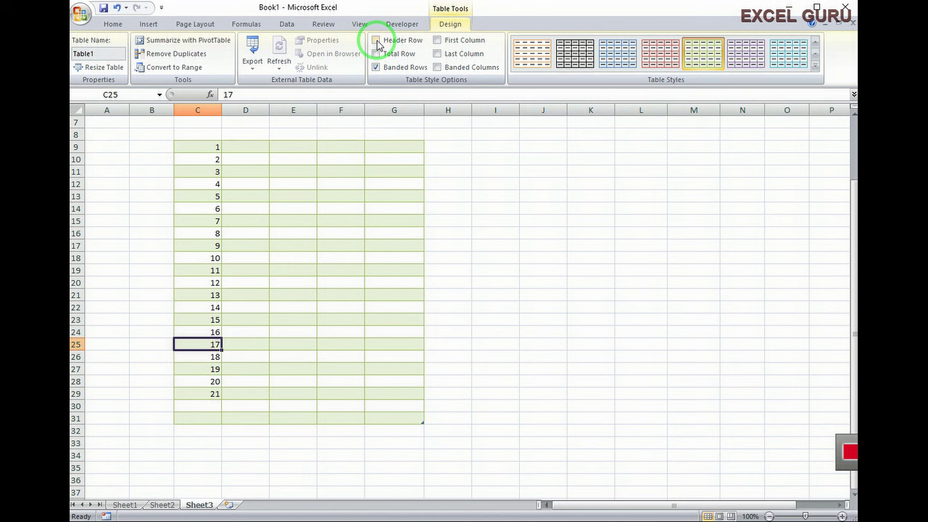
click(376, 42)
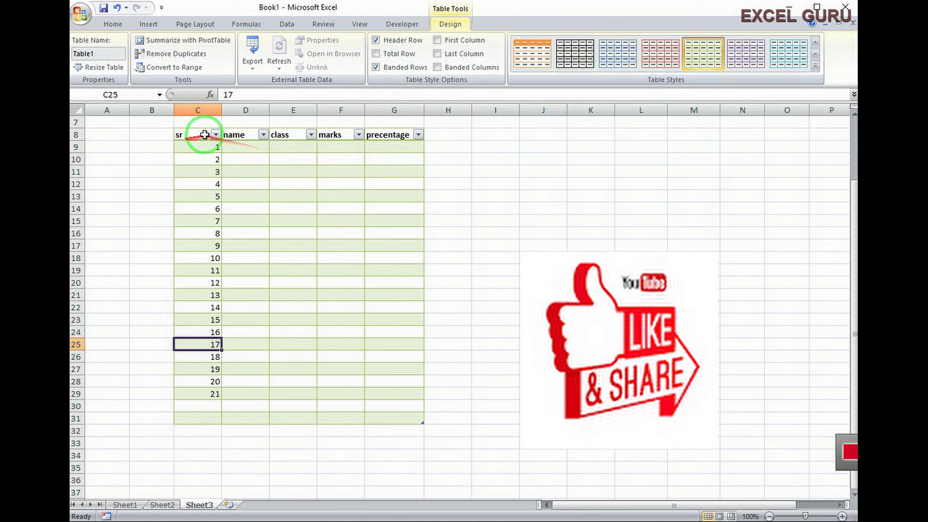
click(376, 55)
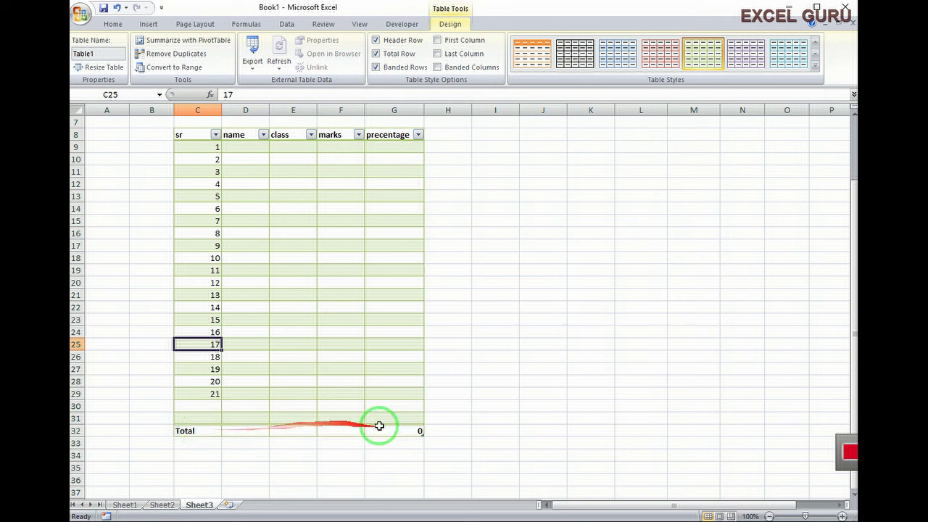
drag(293, 345, 341, 331)
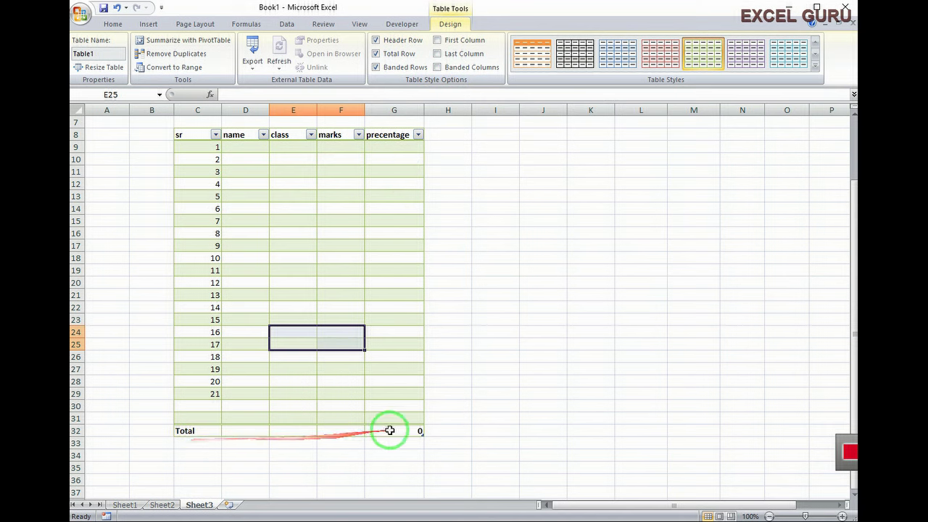
Enter 1 in G13, 'ihih' in G14 and 'knklnl' in G15, making the Total row read 3
click(409, 196)
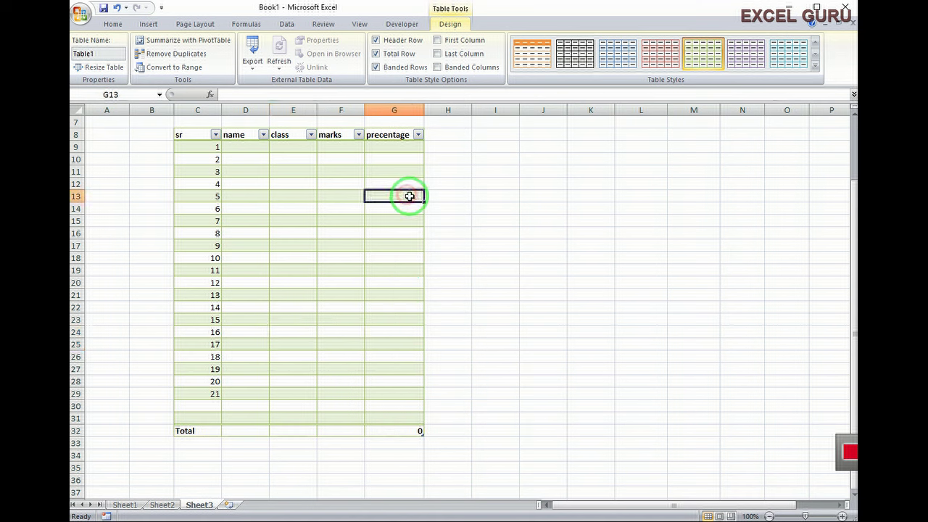
text(1)
key(Return)
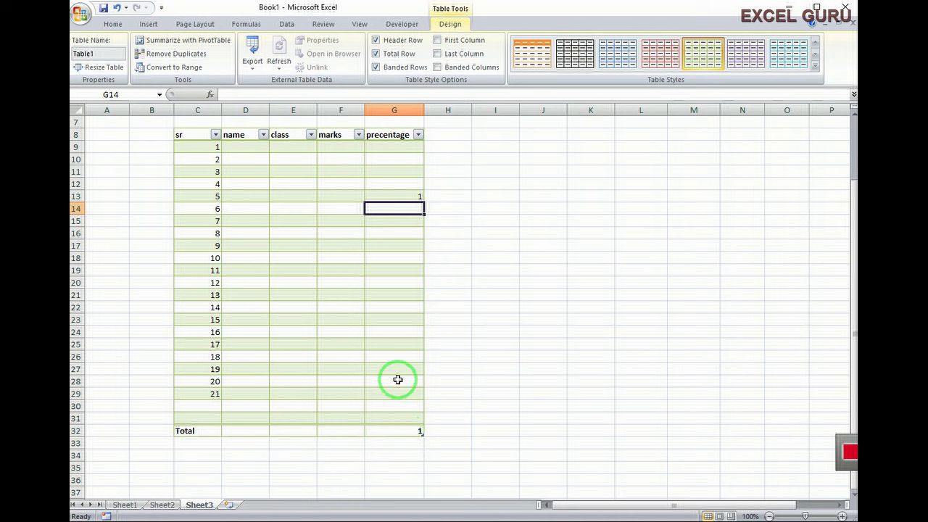
text(ihih)
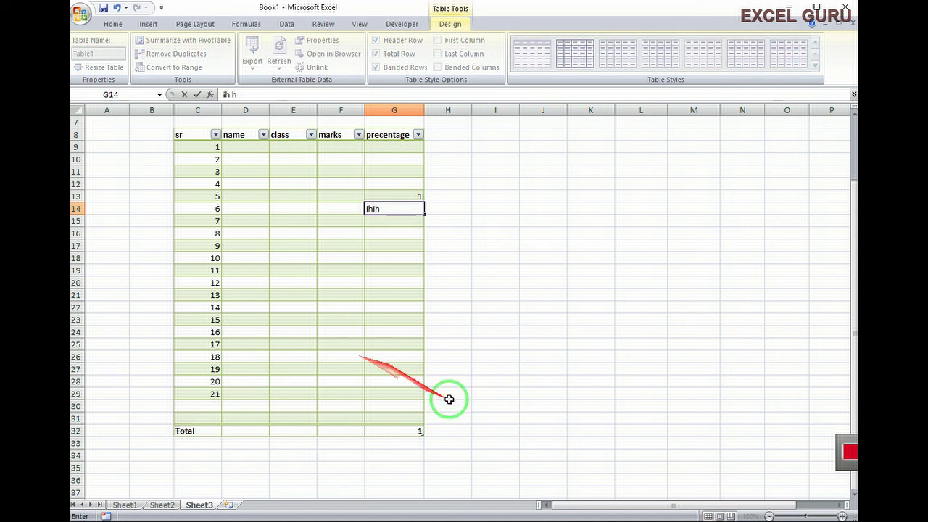
click(495, 417)
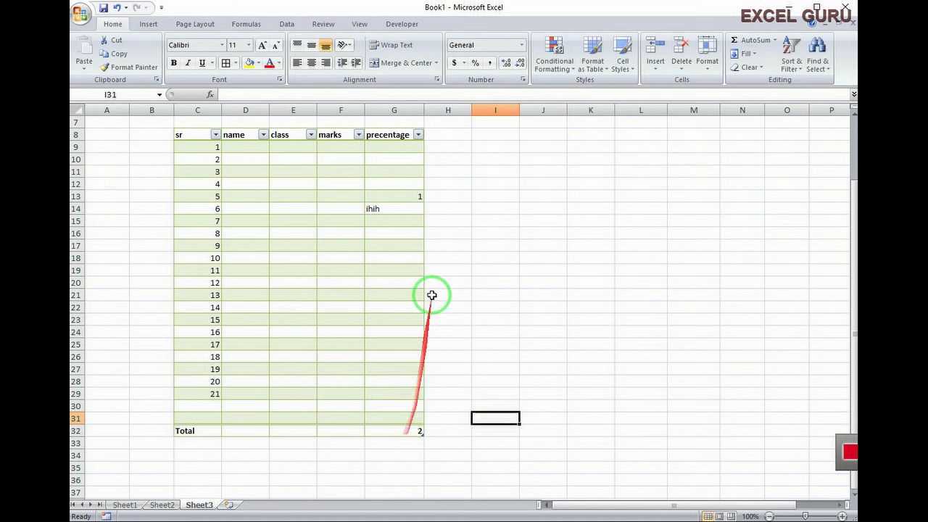
click(404, 223)
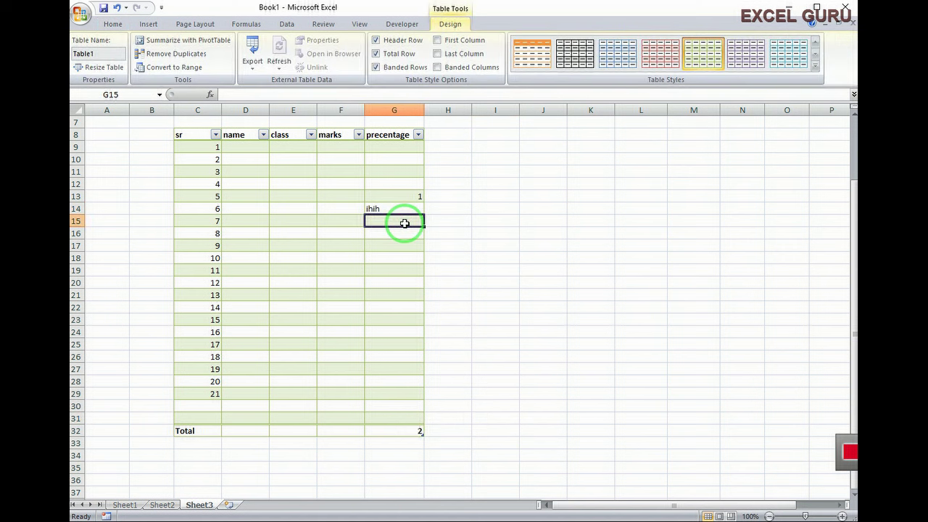
text(knklnl)
click(542, 306)
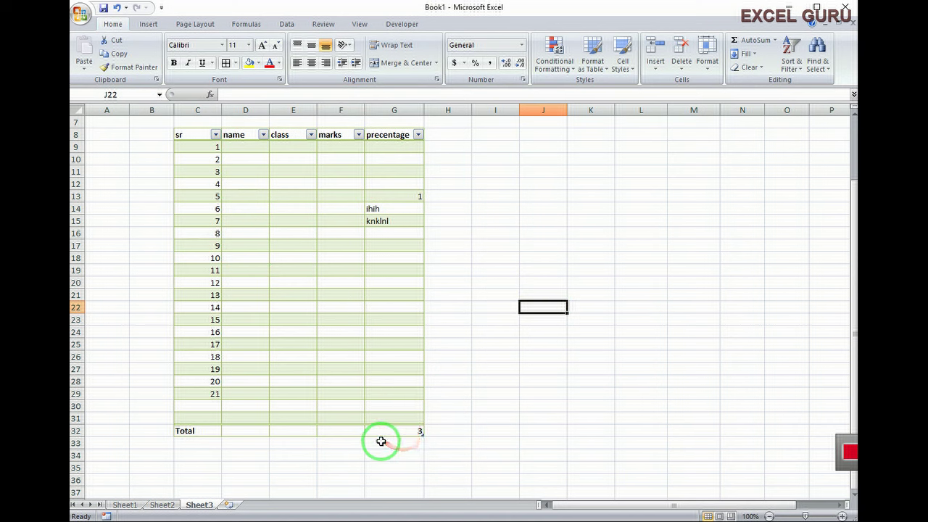
click(370, 318)
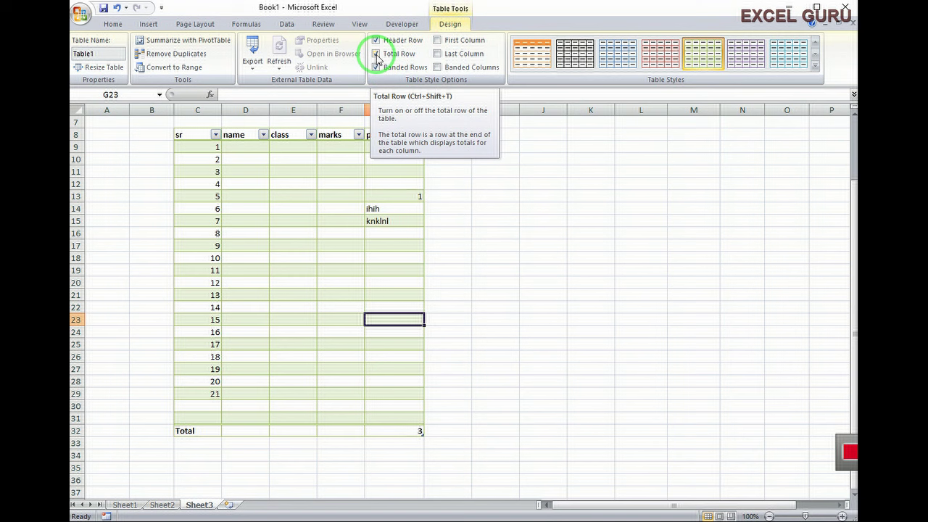
Turn off Table1's Total row, then toggle Banded Rows off and restore it
click(376, 55)
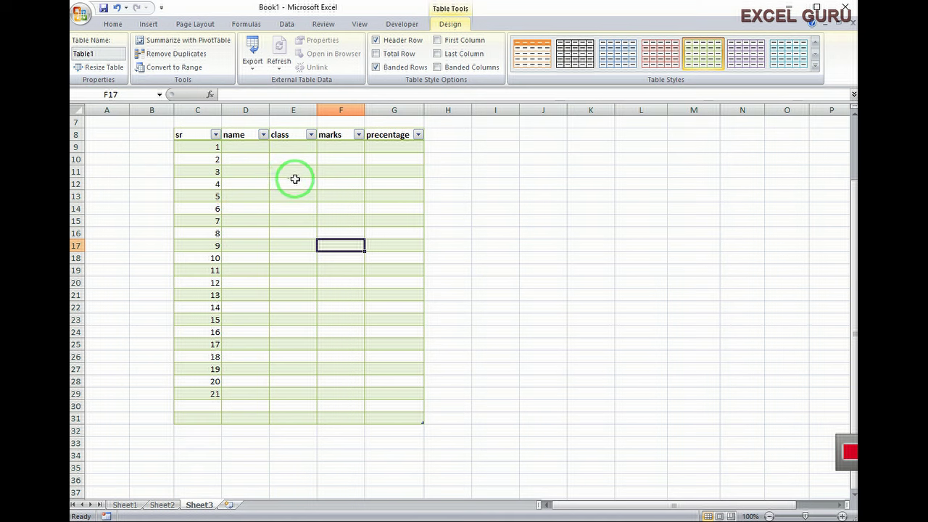
click(376, 68)
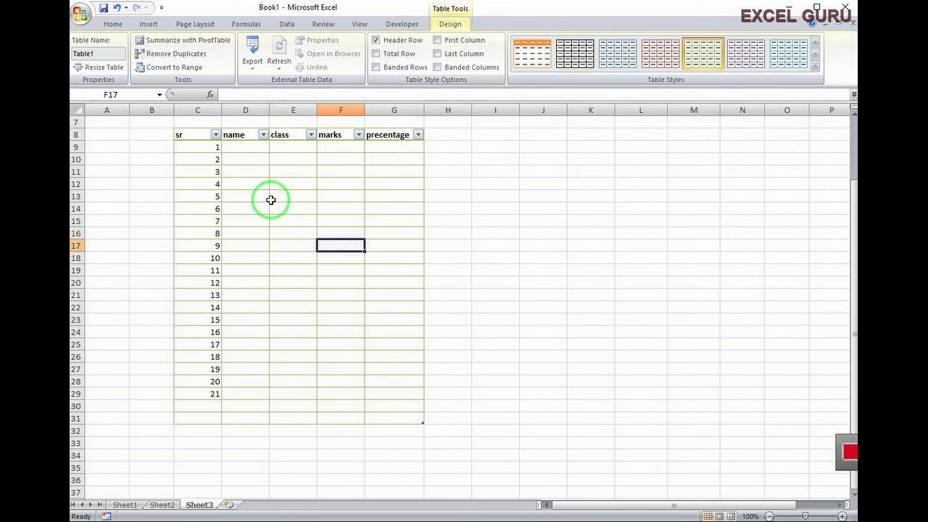
key(ctrl+z)
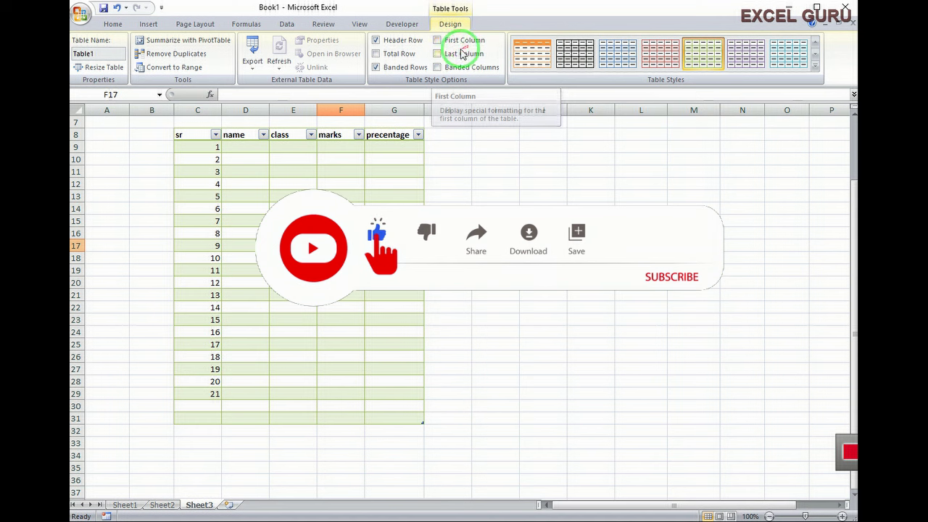
click(437, 41)
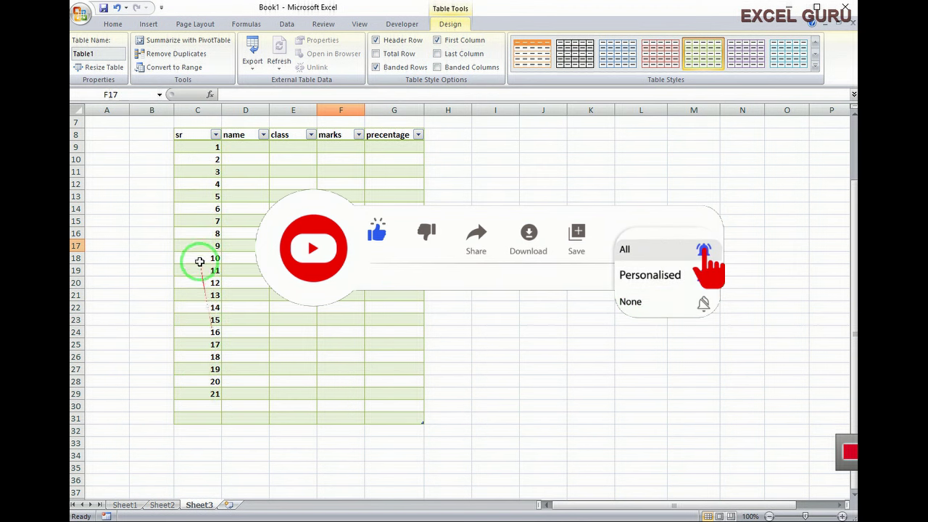
click(437, 54)
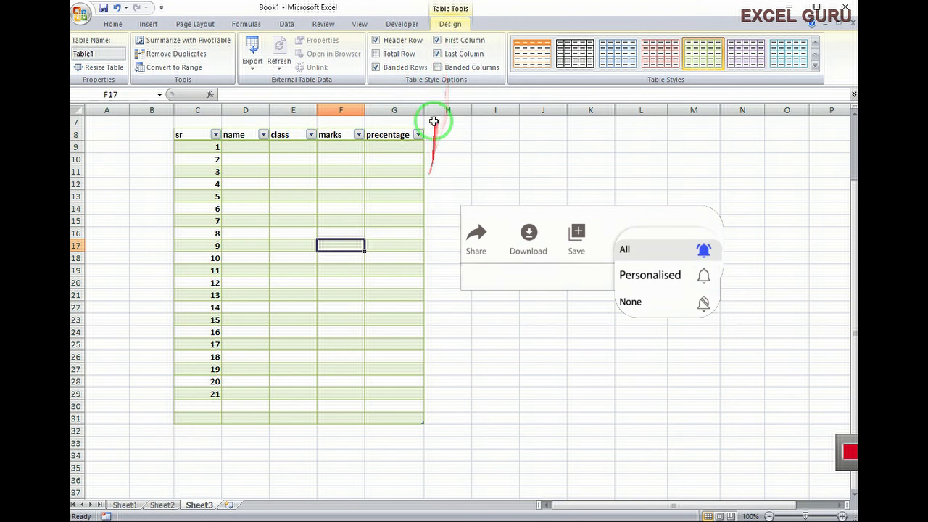
click(418, 259)
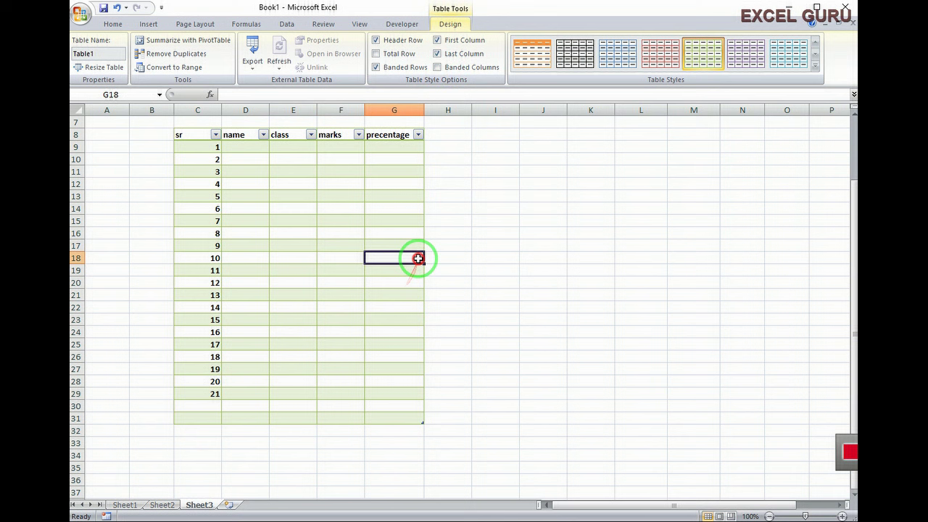
text(oipo)
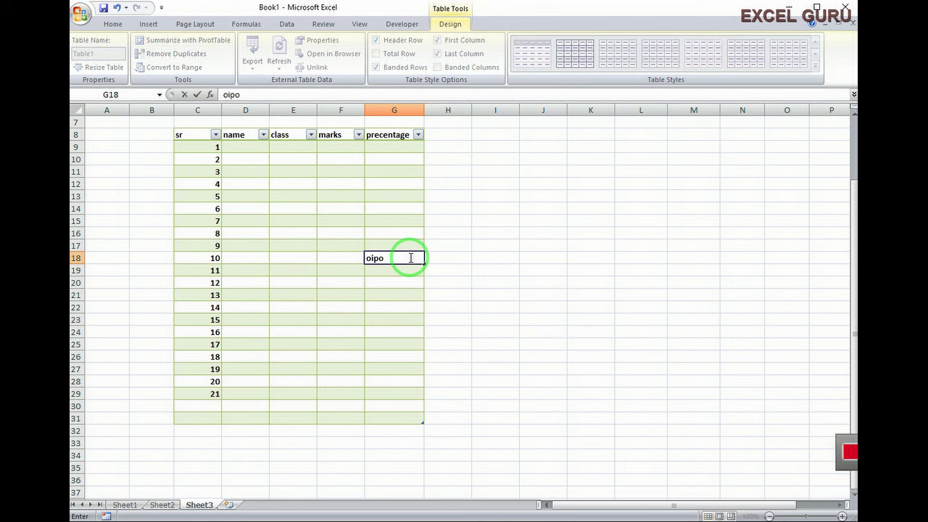
click(652, 319)
click(389, 269)
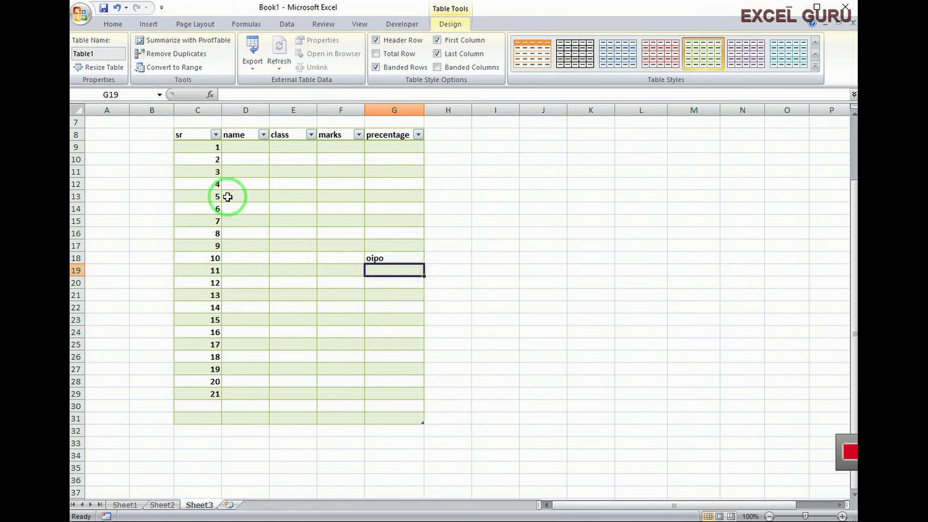
click(394, 255)
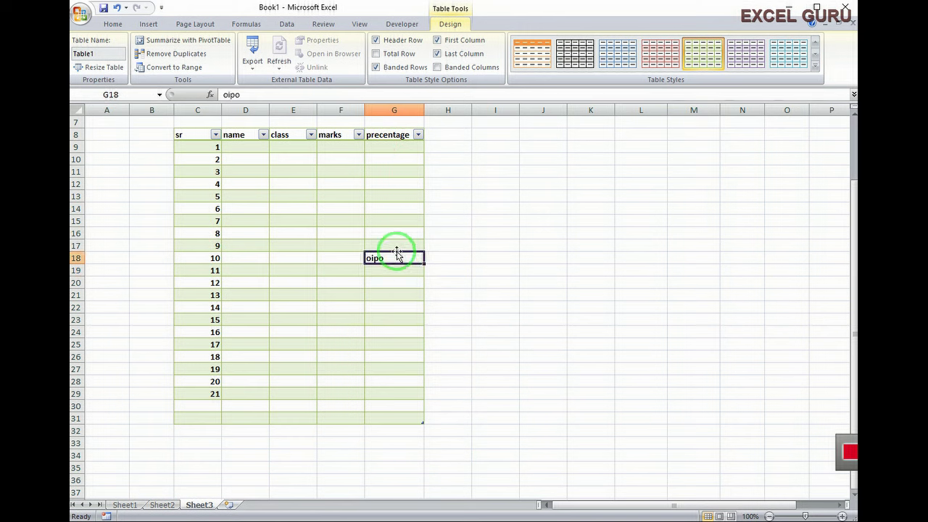
key(Delete)
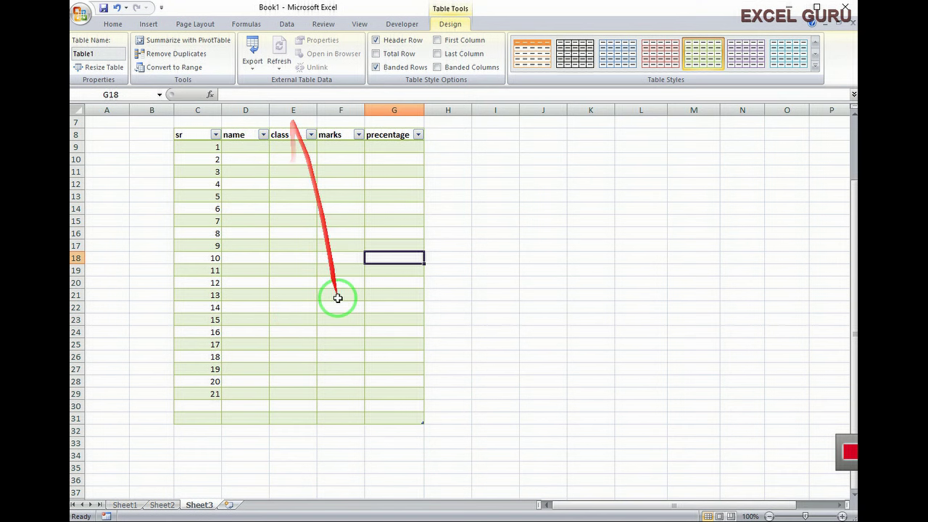
Give Table1 a pink-red banded table style with Banded Columns turned on
click(437, 67)
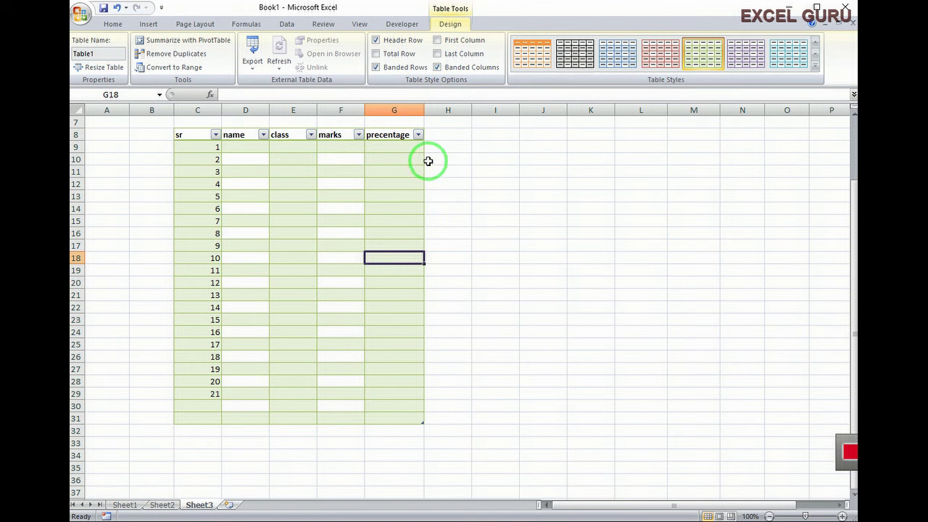
click(659, 54)
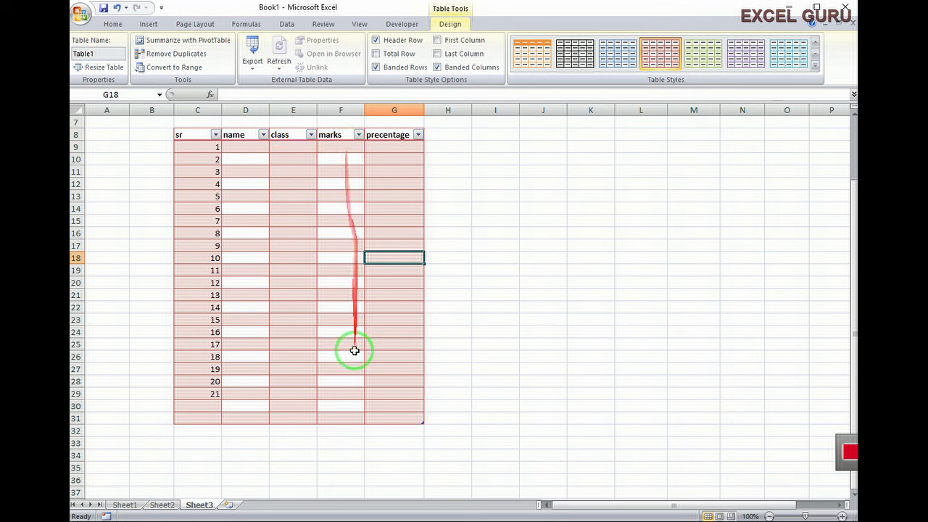
click(437, 67)
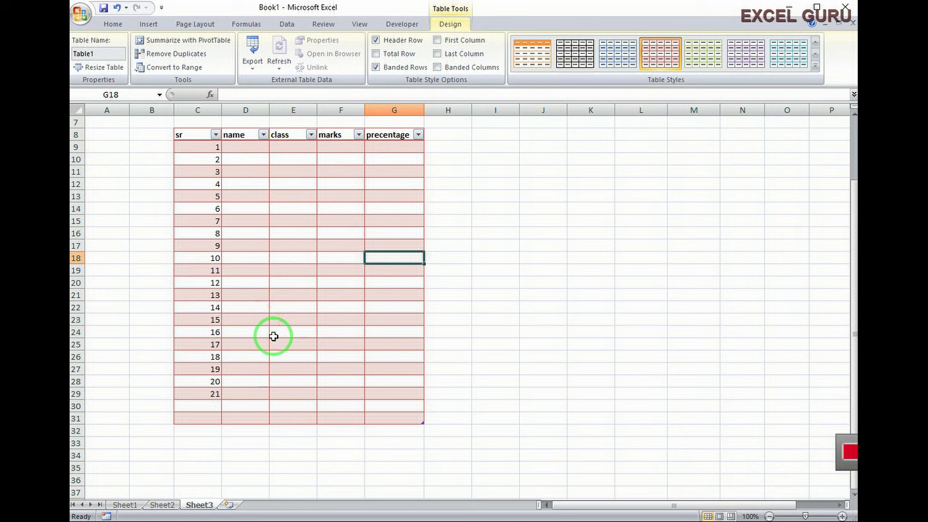
click(439, 67)
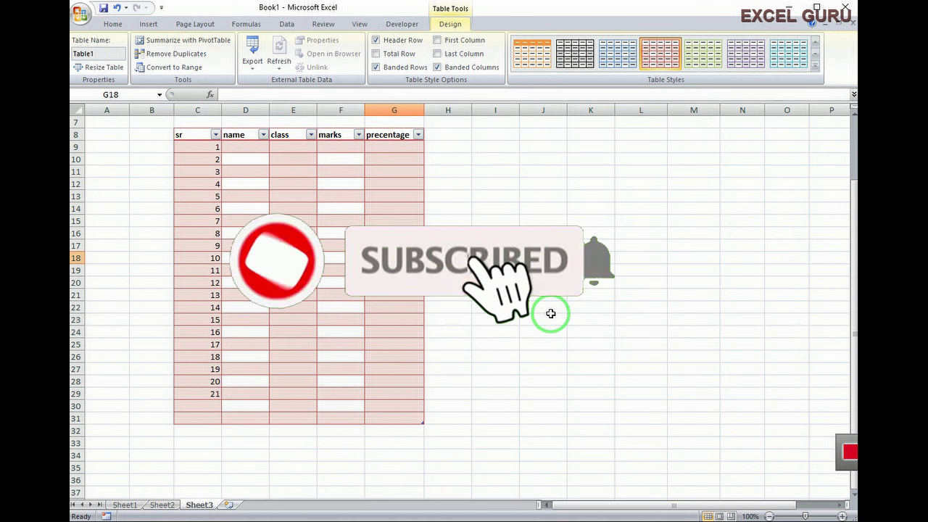
click(564, 306)
Apply All Borders to every cell of the block J14:O29
drag(529, 210, 765, 390)
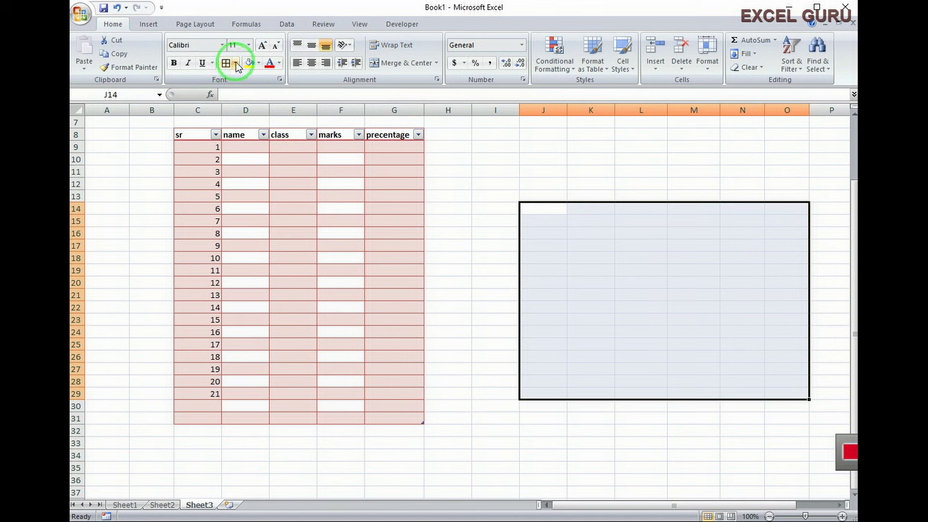
click(236, 63)
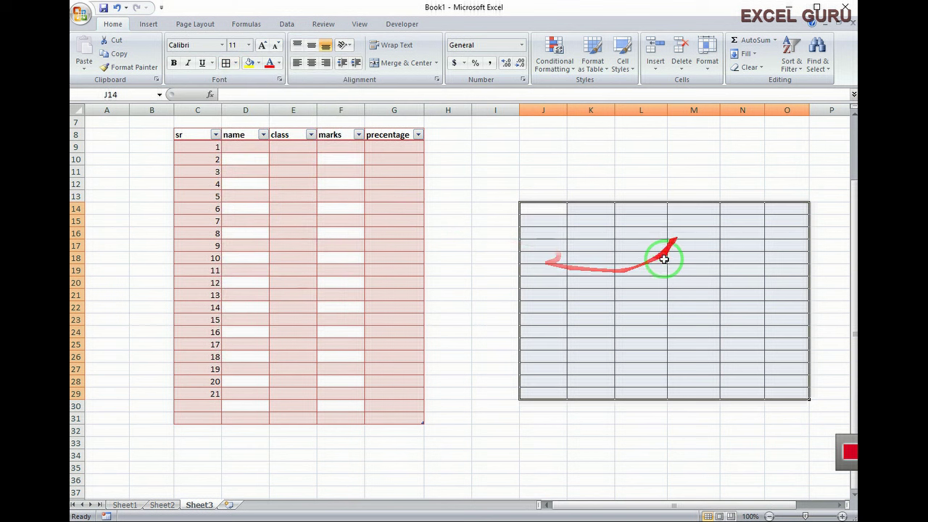
click(656, 290)
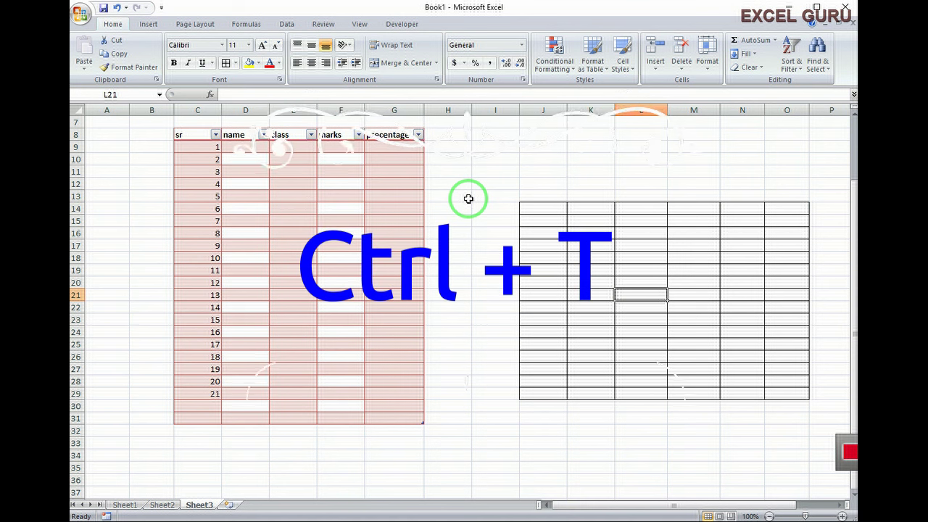
Create Table2 from I13:O33 without headers, generating Column1–Column7 header names
key(ctrl+t)
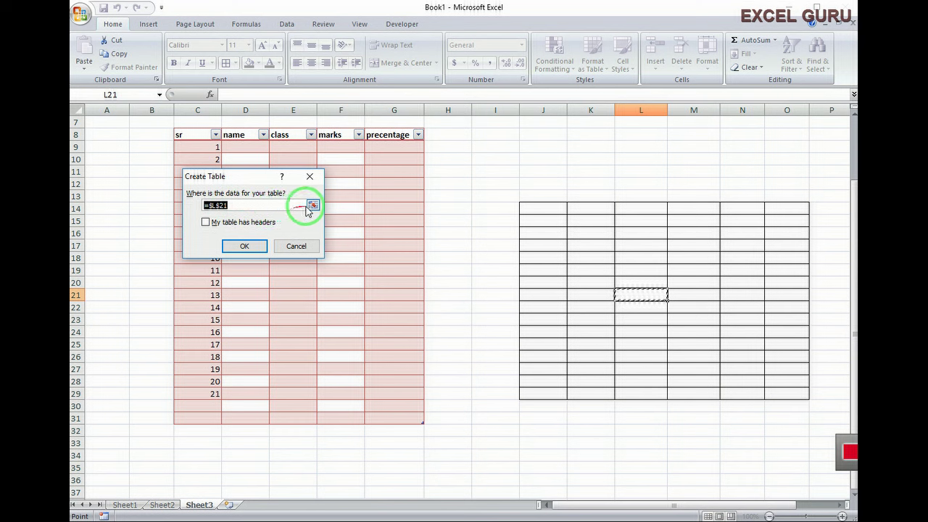
click(310, 206)
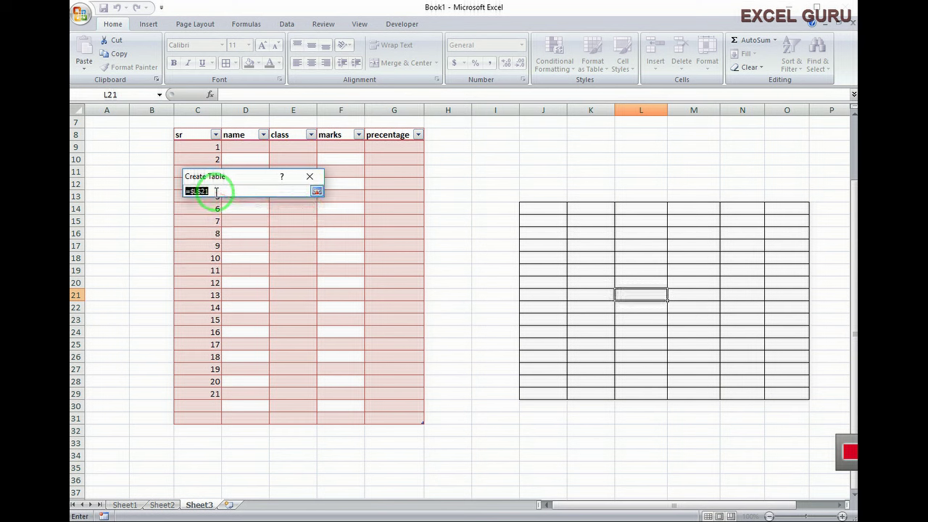
drag(476, 193, 779, 442)
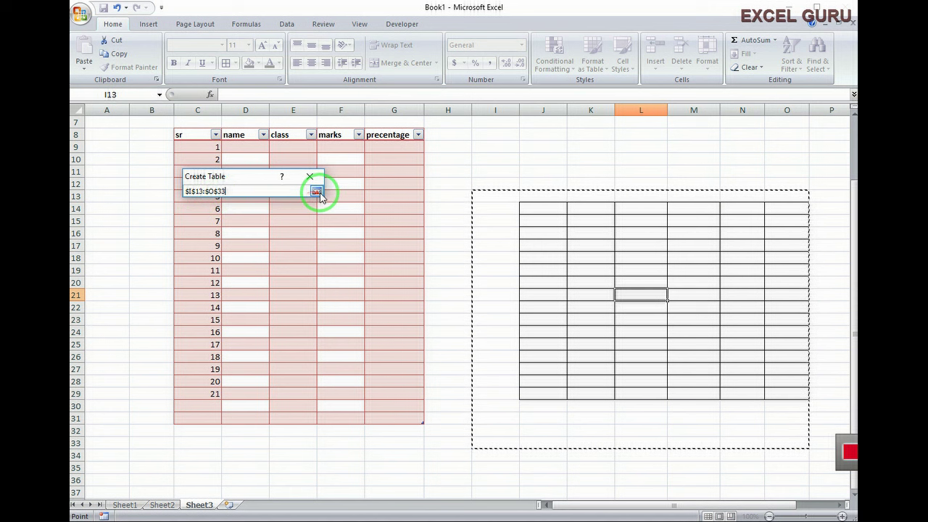
click(318, 192)
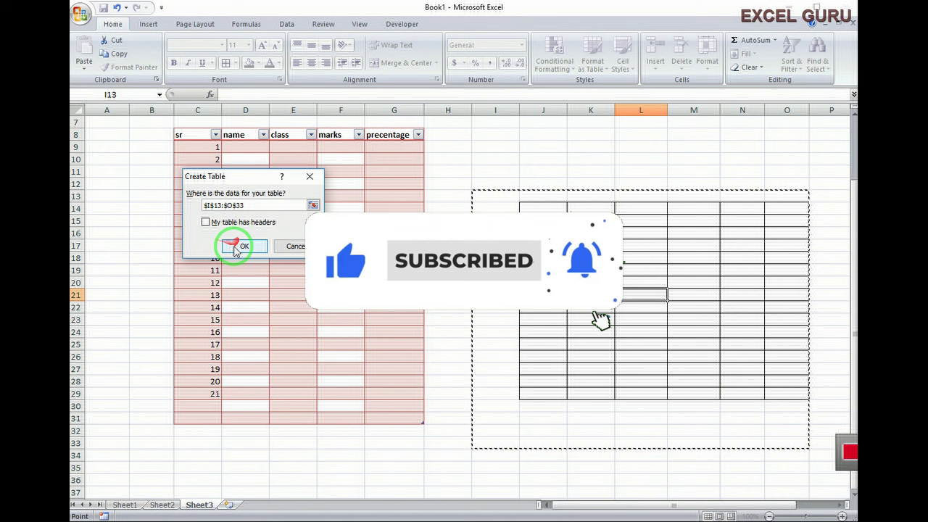
click(239, 246)
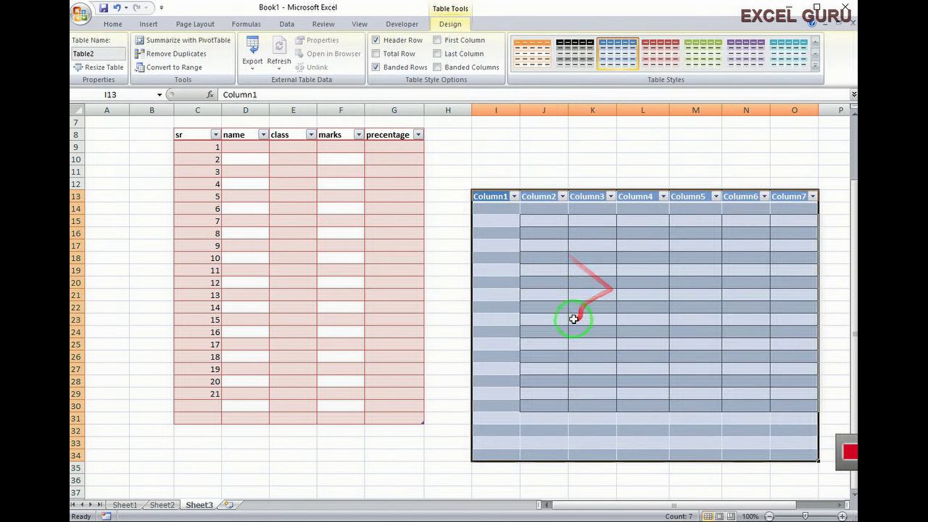
Apply the dark orange medium table style to Table2, giving it a black header row
click(543, 381)
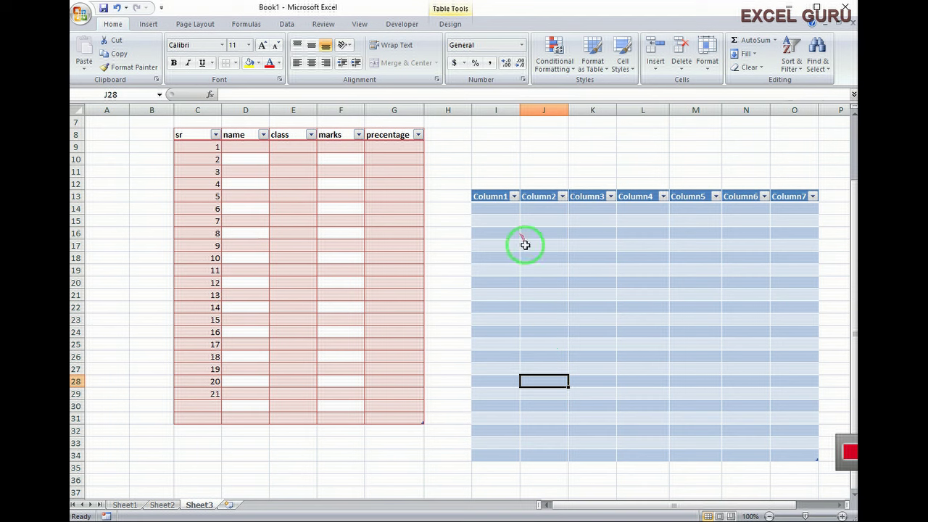
click(534, 221)
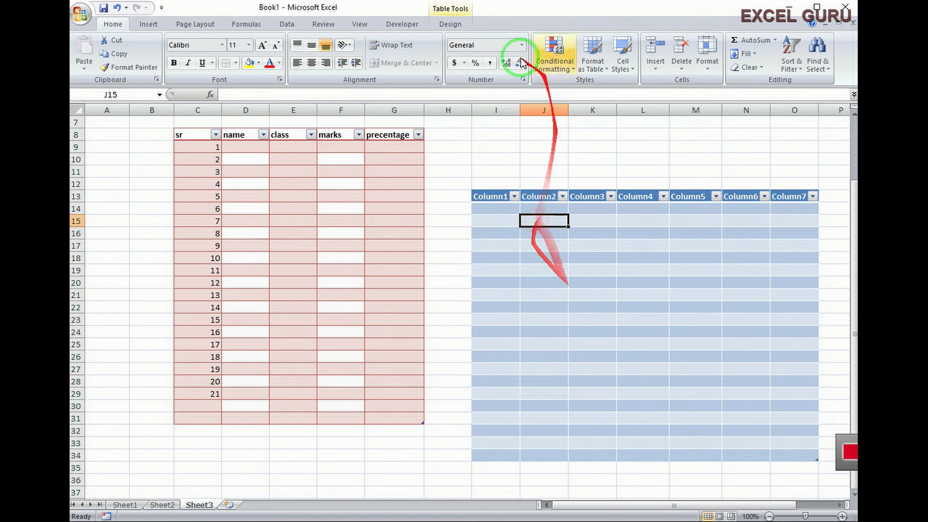
click(450, 24)
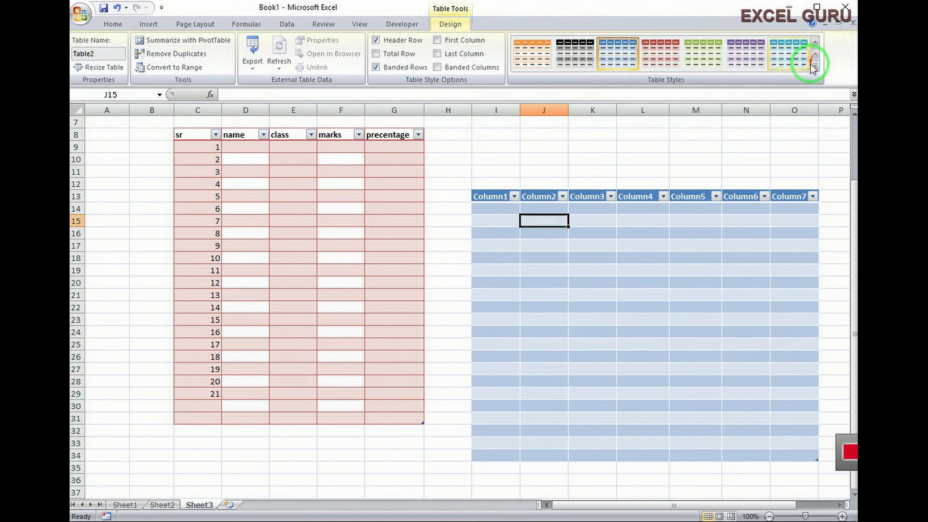
click(813, 67)
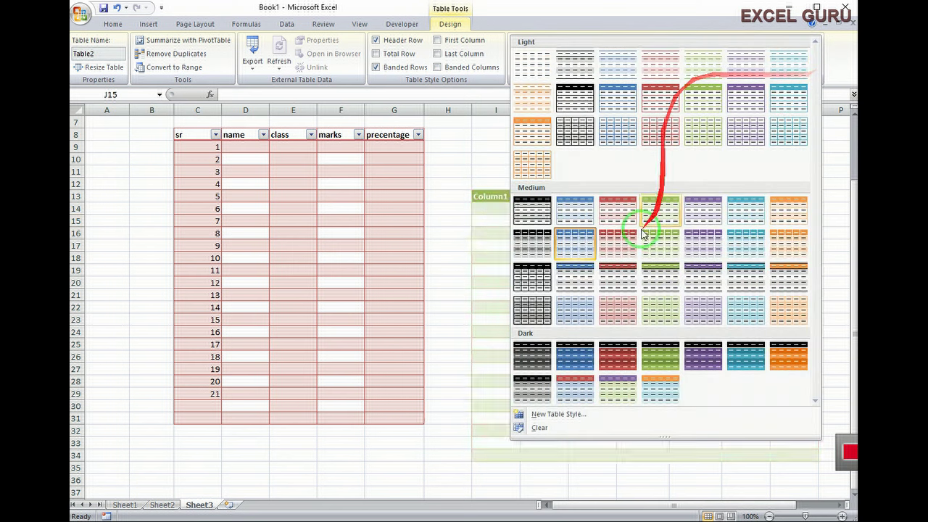
click(788, 355)
click(538, 232)
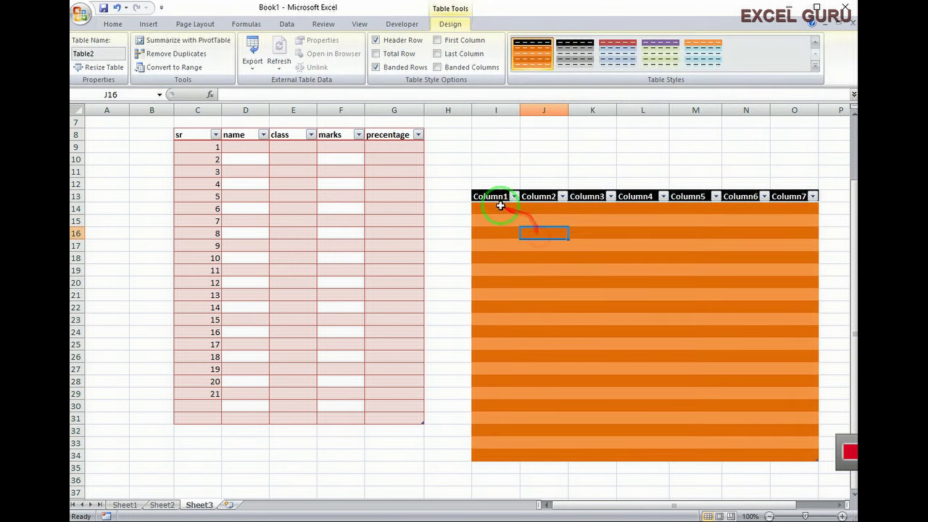
drag(490, 196, 787, 195)
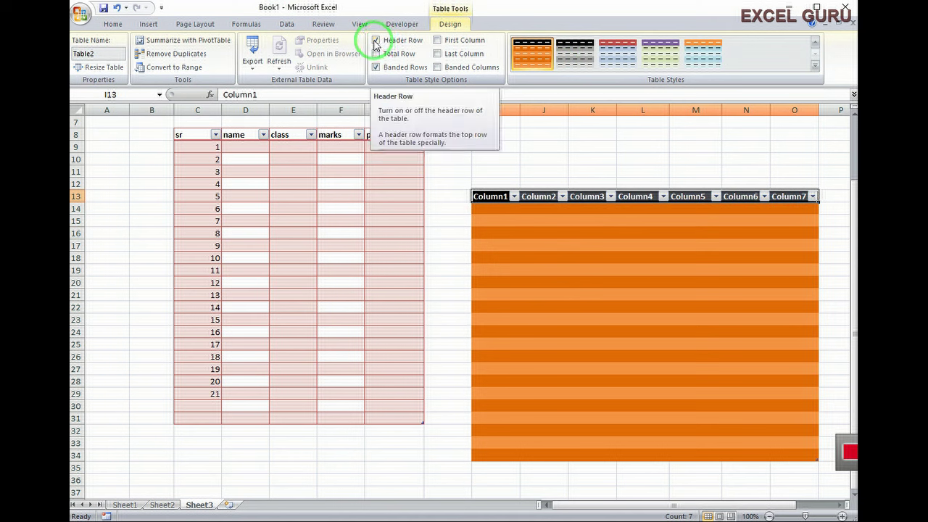
Hide Table2's header row and enable Banded Columns alongside its orange row stripes
click(375, 41)
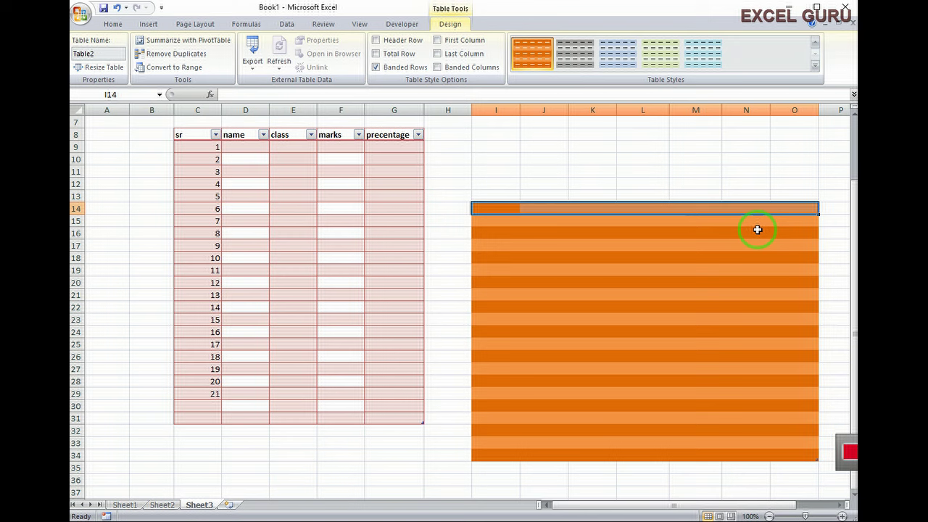
click(757, 229)
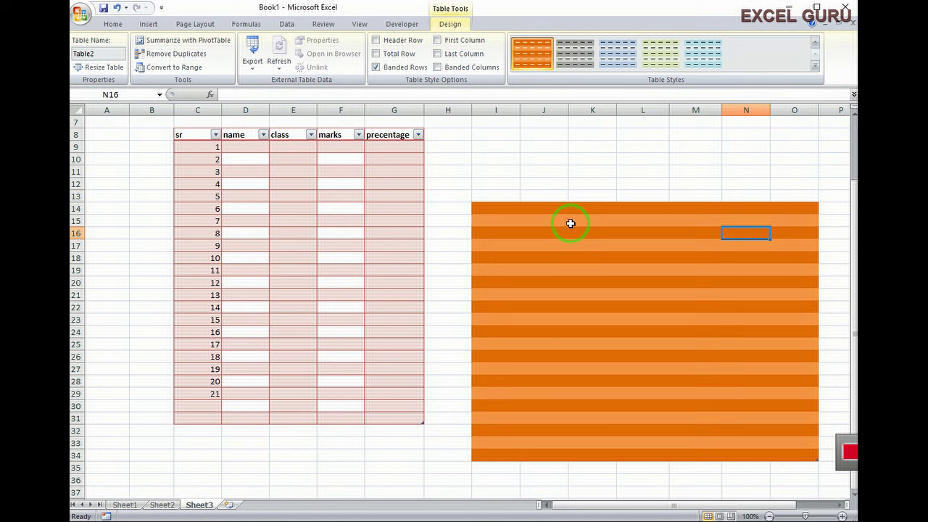
click(437, 67)
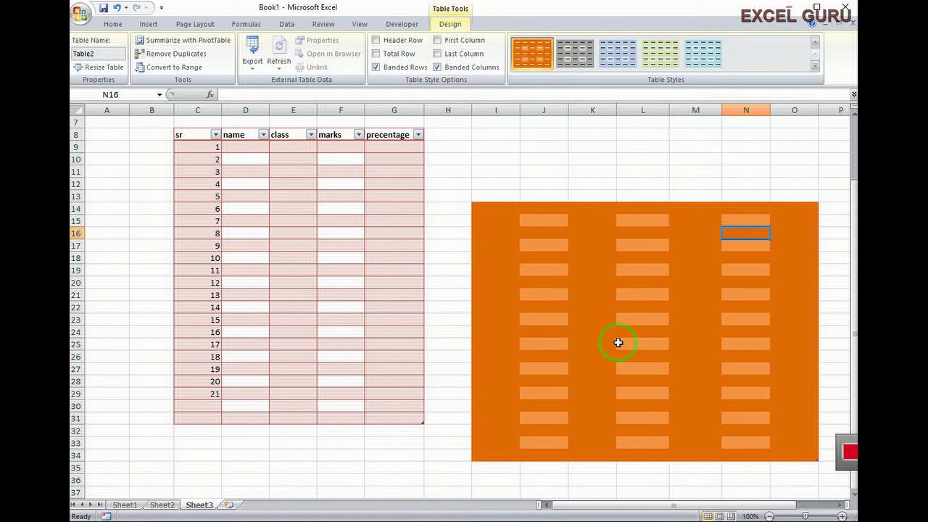
key(Down)
key(Down)
key(Down)
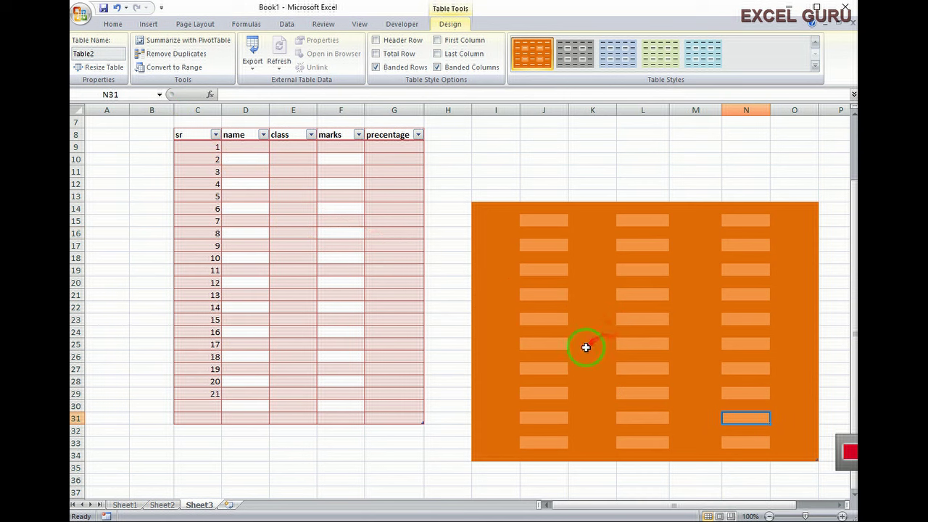
click(601, 319)
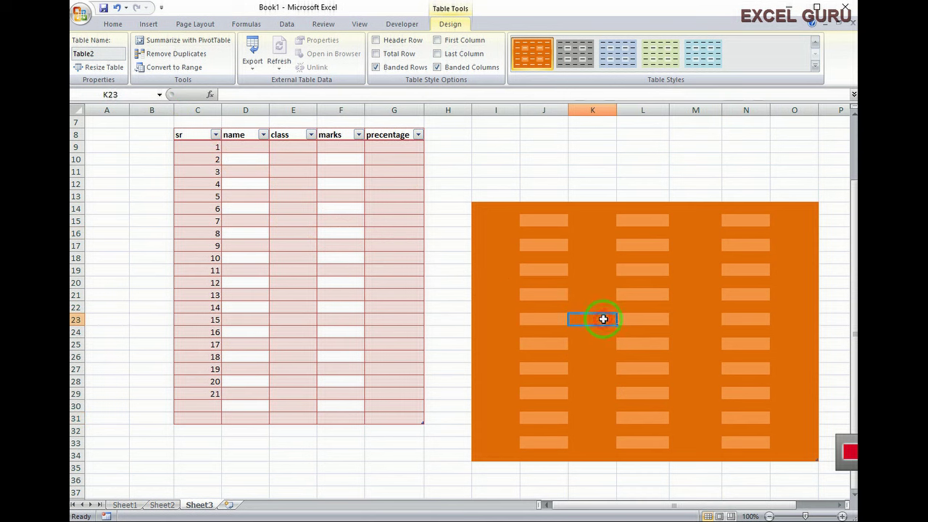
click(86, 56)
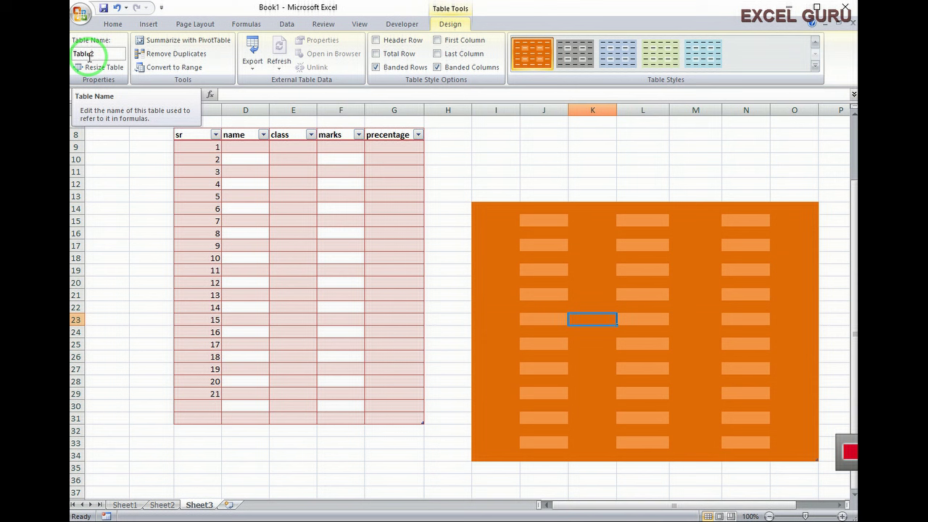
Select an empty cell outside both tables and display the Insert ribbon commands
click(286, 257)
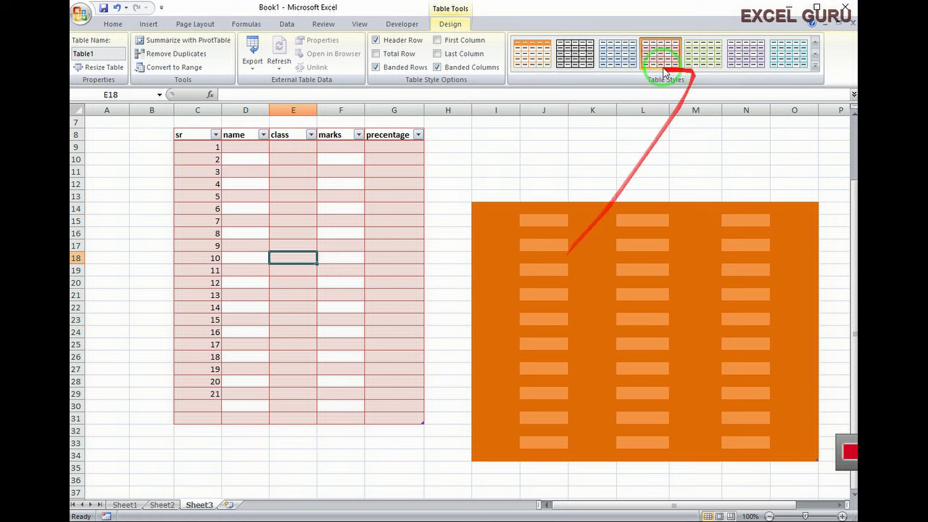
click(480, 158)
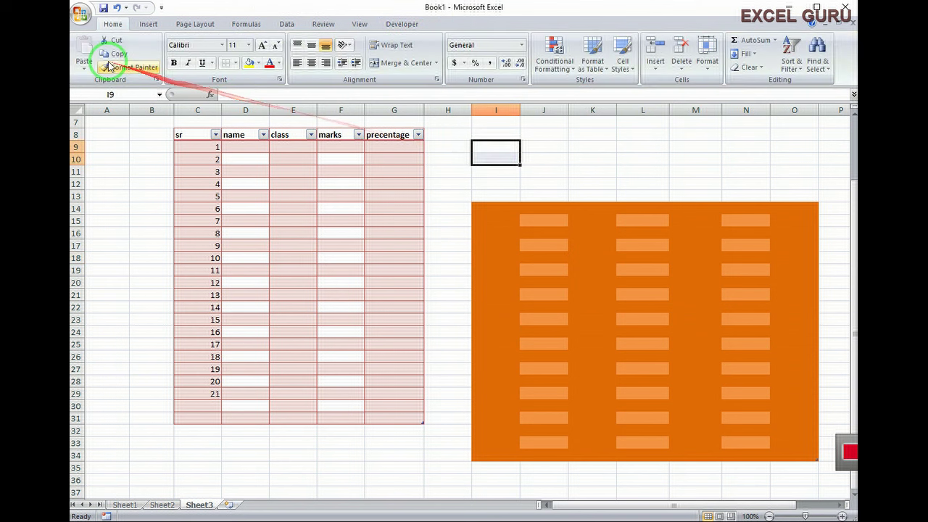
click(149, 24)
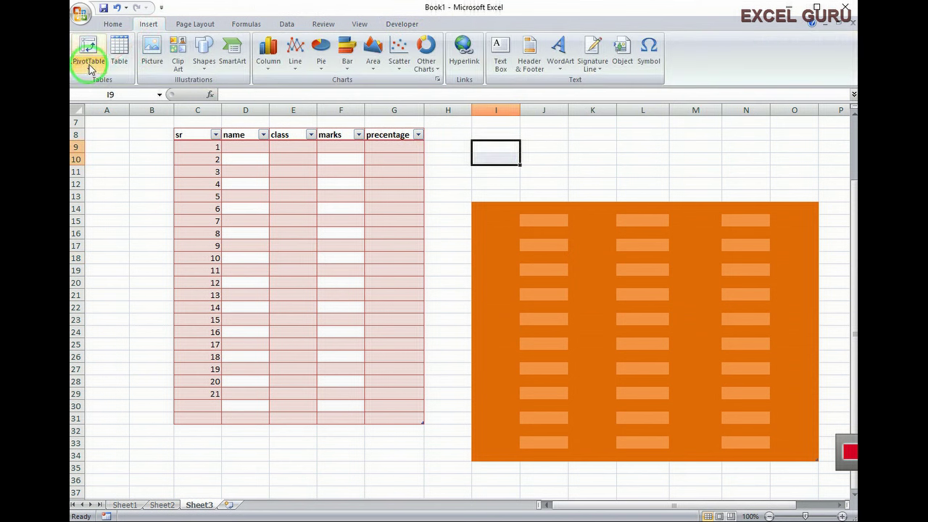